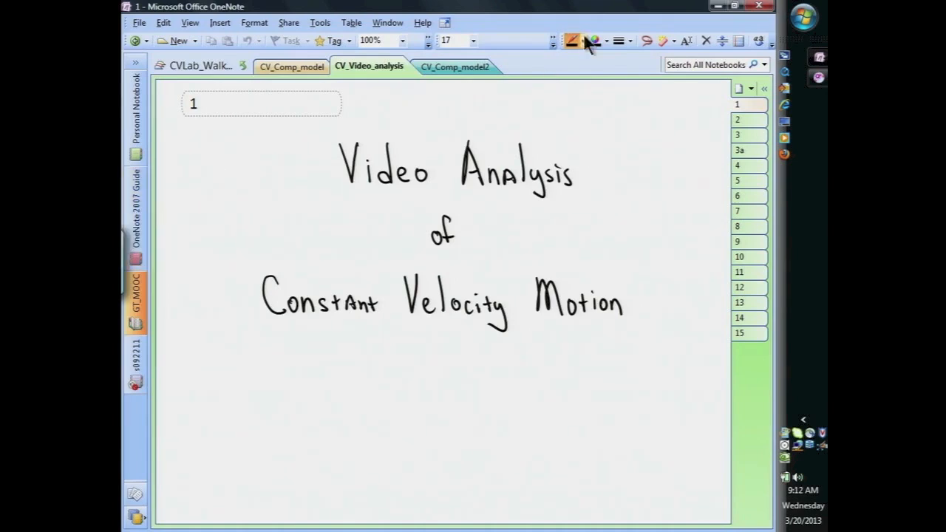
Go through notebook pages 2 and 3 to page 3a and circle the Investigating list in ink
click(756, 120)
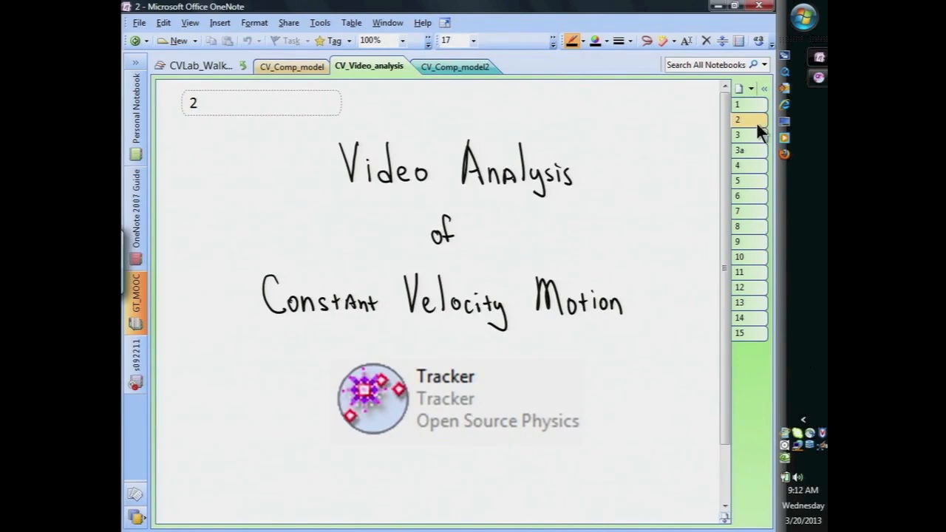
click(756, 133)
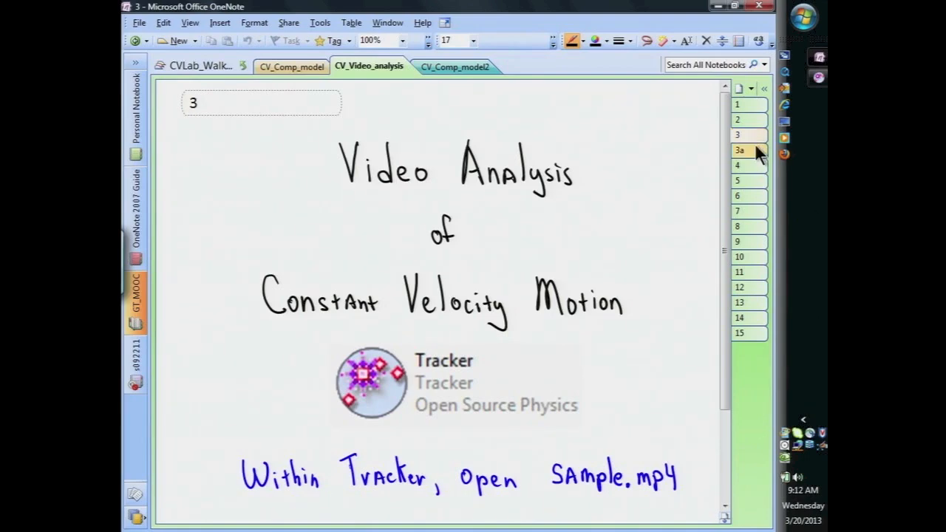
click(757, 148)
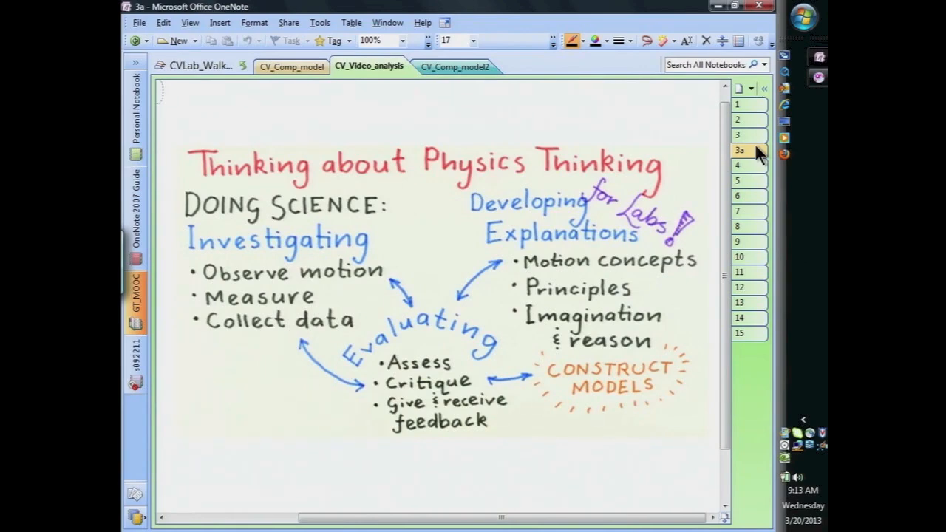
mouse_move(382, 223)
mouse_down()
mouse_move(279, 206)
mouse_move(180, 310)
mouse_move(395, 275)
mouse_move(380, 220)
mouse_up()
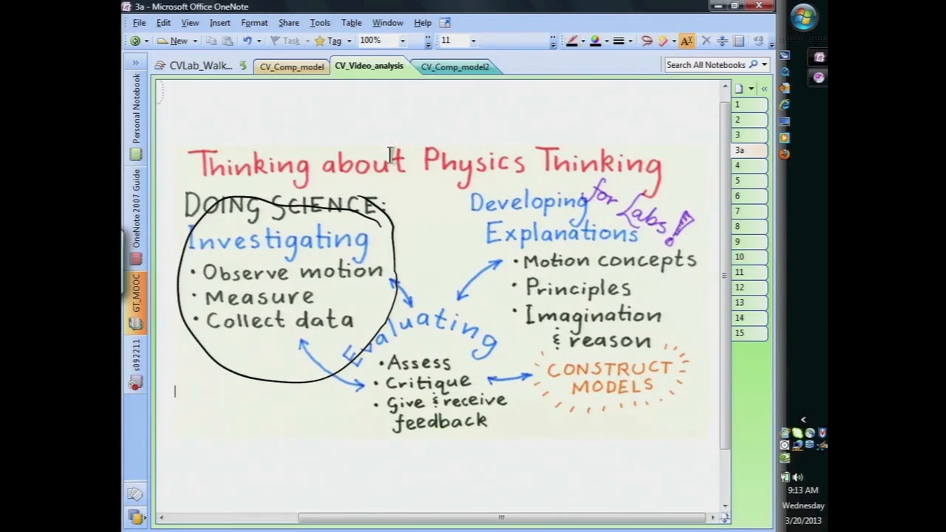
Switch to Tracker and play the sample.mp4 video of the rolling ball
click(819, 80)
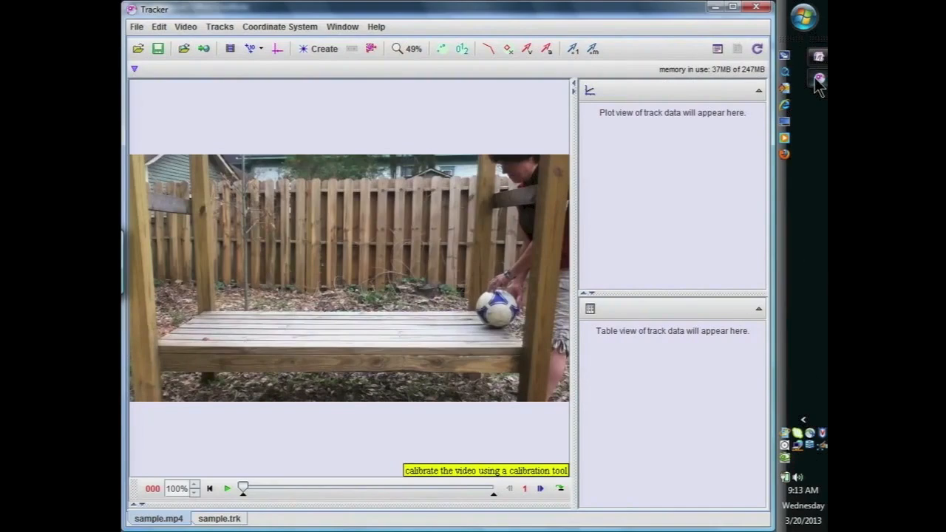
click(227, 489)
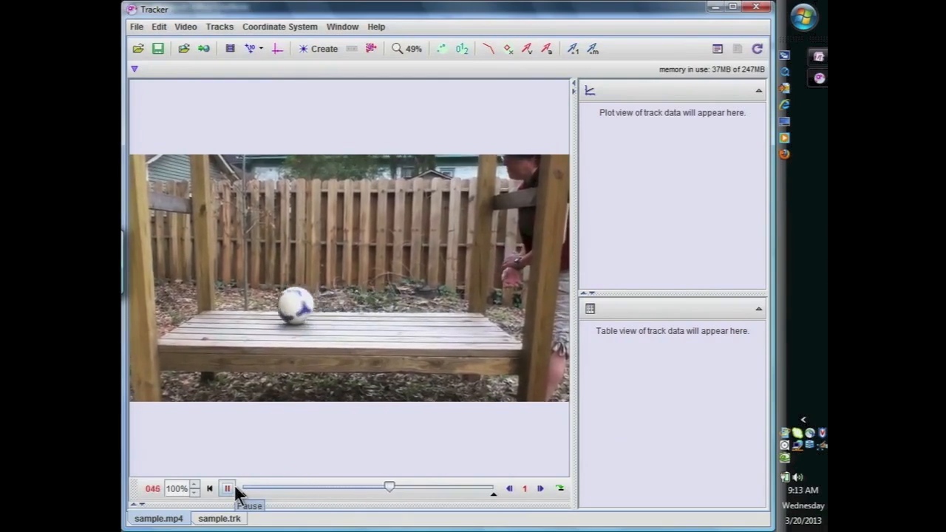
Show page 4 in OneNote, and in Tracker rewind sample.mp4 and limit the clip to frames 22 through 55
click(820, 59)
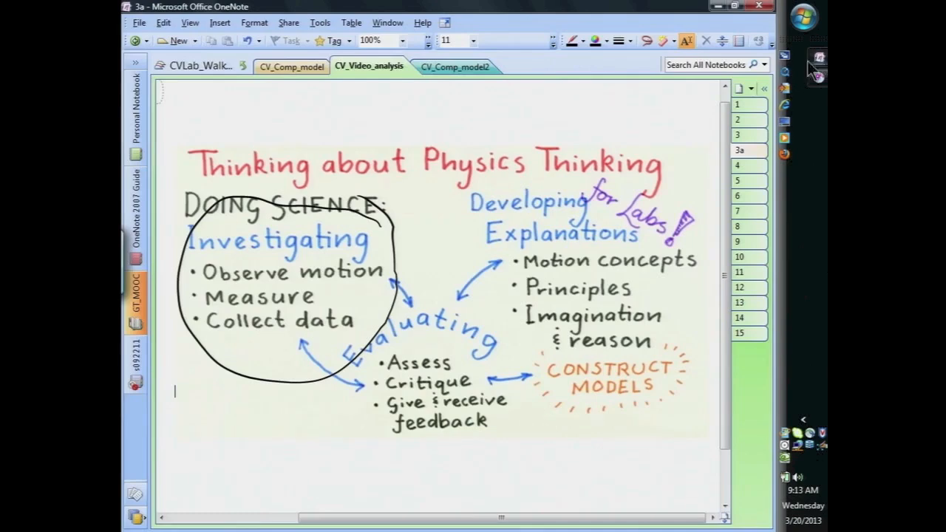
click(748, 167)
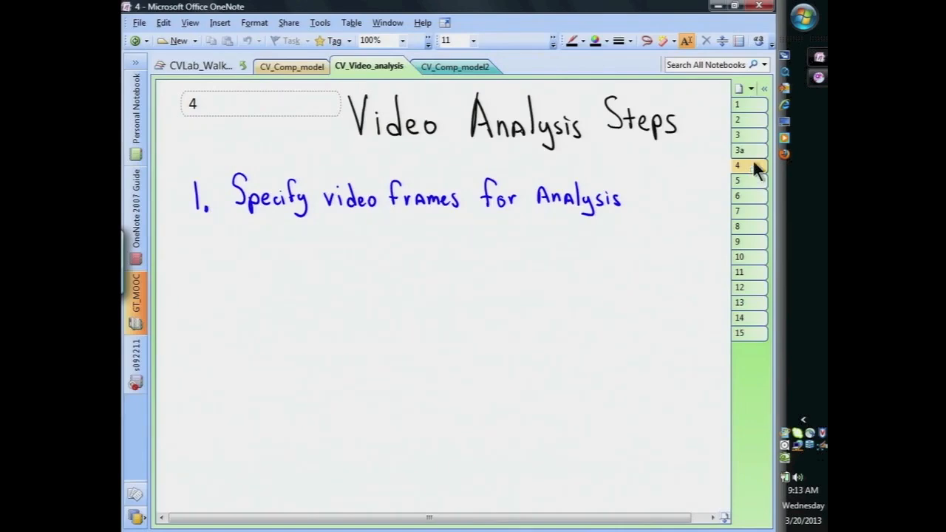
click(819, 80)
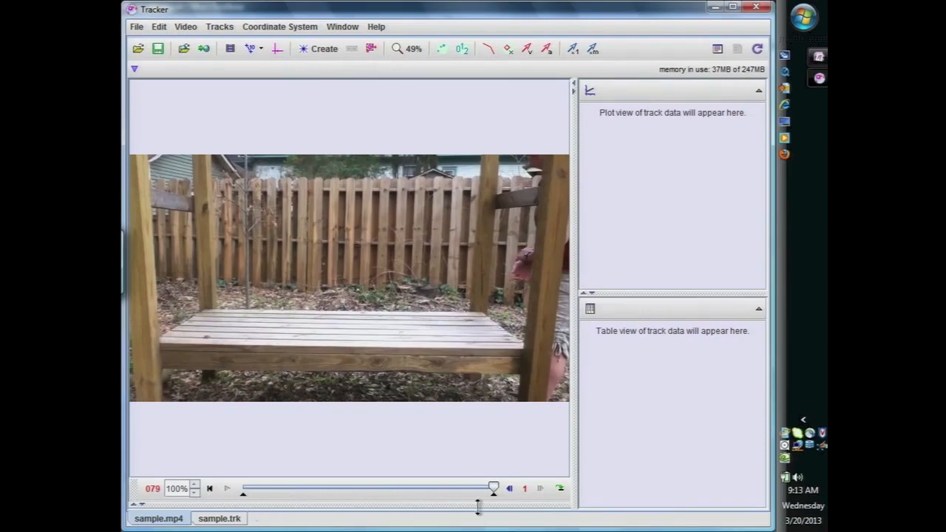
drag(492, 489, 238, 499)
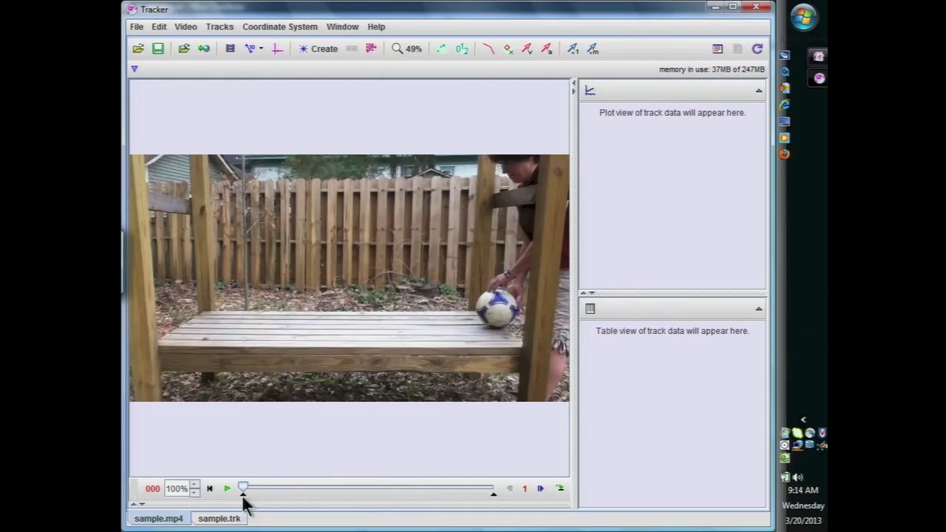
mouse_move(241, 498)
mouse_down()
mouse_move(315, 508)
mouse_move(314, 500)
mouse_up()
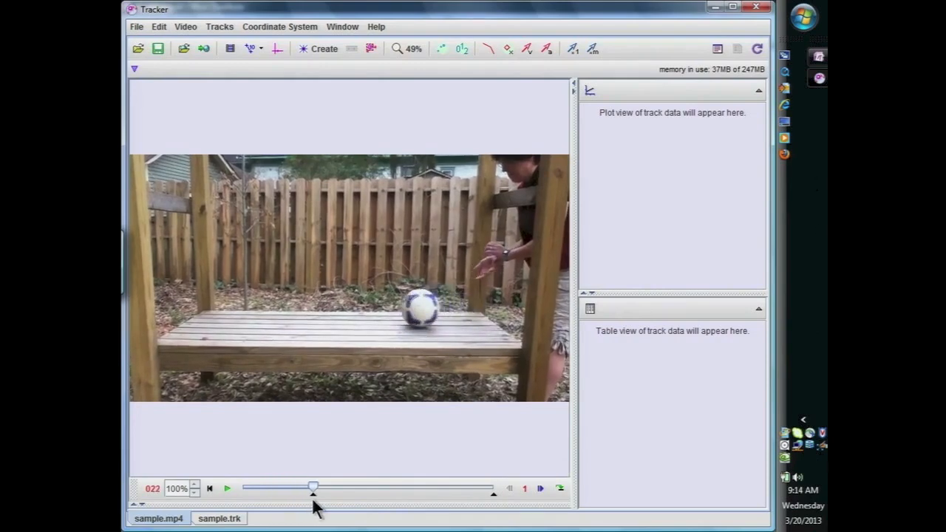
drag(494, 500, 418, 506)
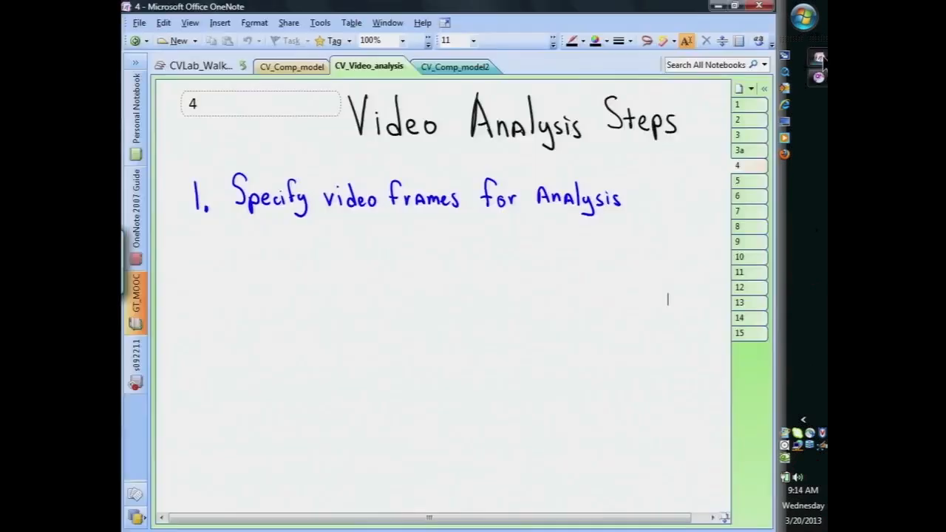
Show page 5 in OneNote, and check the clip's frame range and frame rate in Tracker's clip settings
click(813, 80)
click(748, 178)
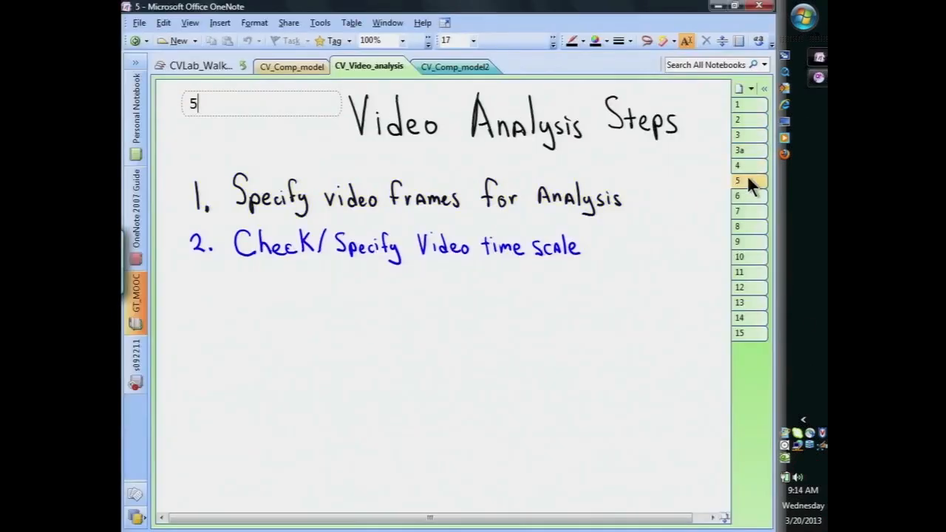
click(818, 79)
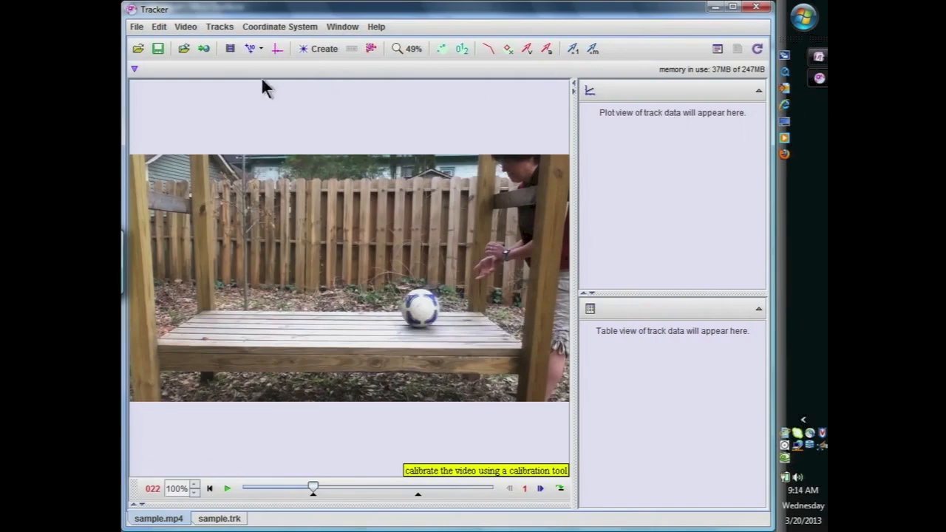
click(231, 49)
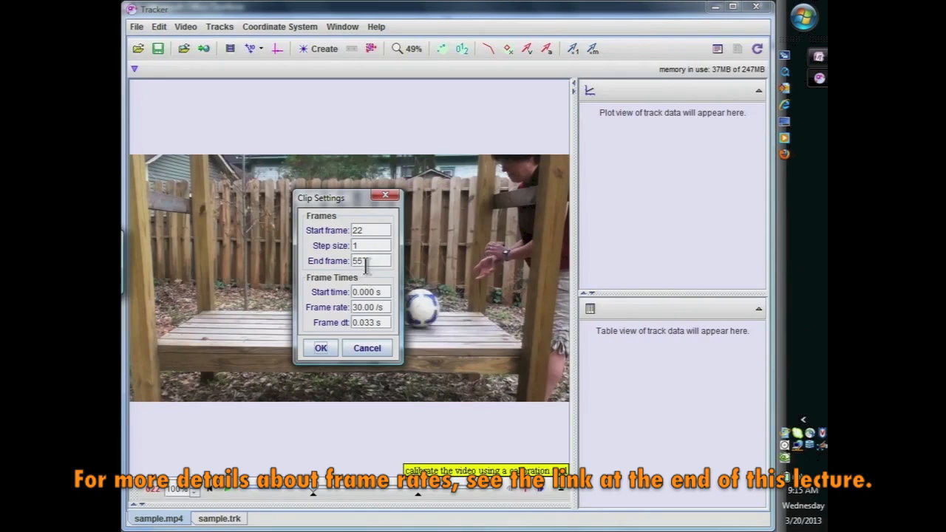
click(385, 195)
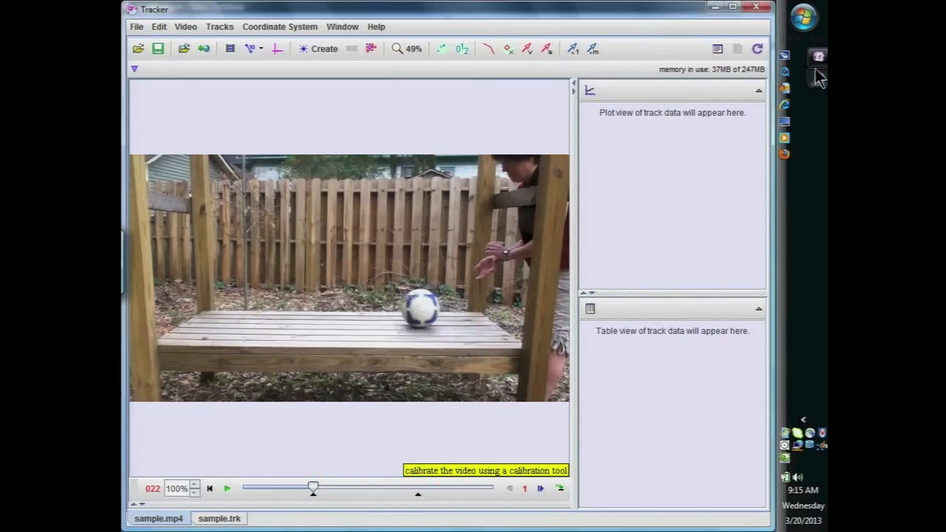
Show page 6 in OneNote, and in Tracker add a calibration stick spanning the soccer ball from edge to edge
click(819, 61)
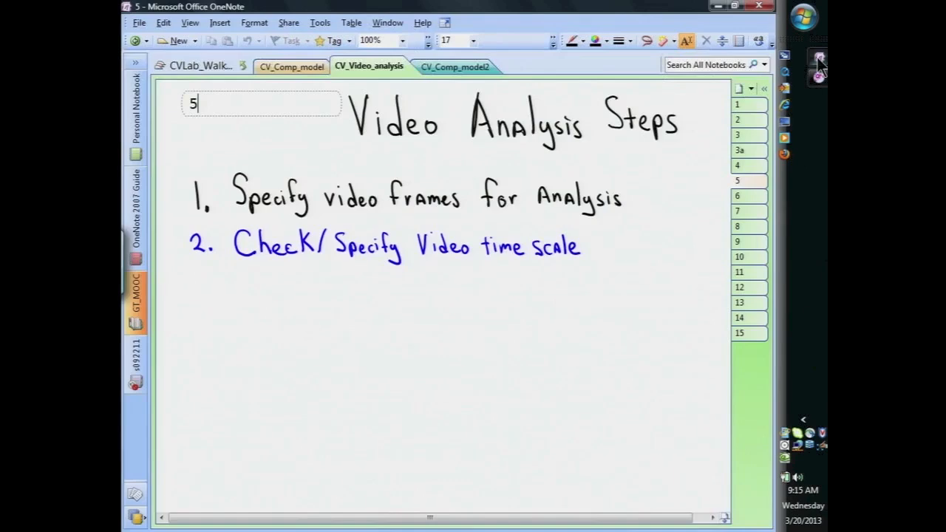
click(742, 197)
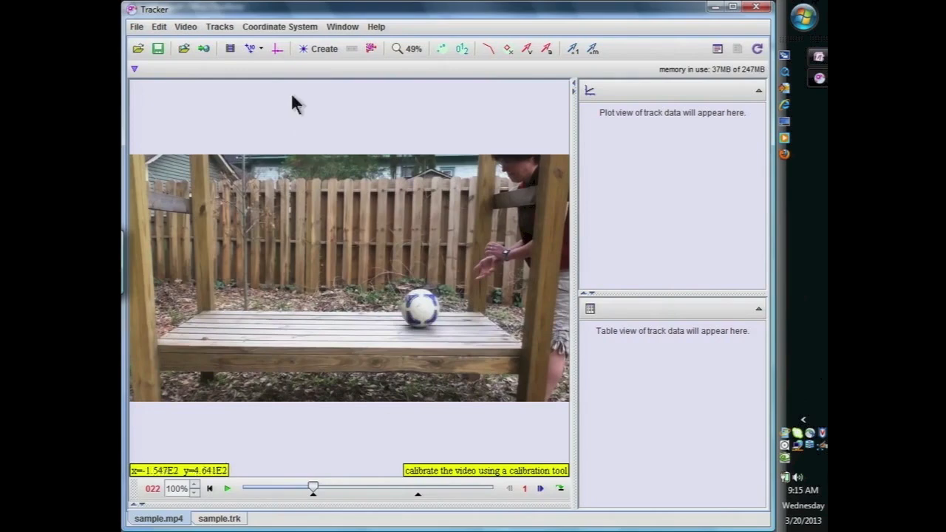
click(258, 49)
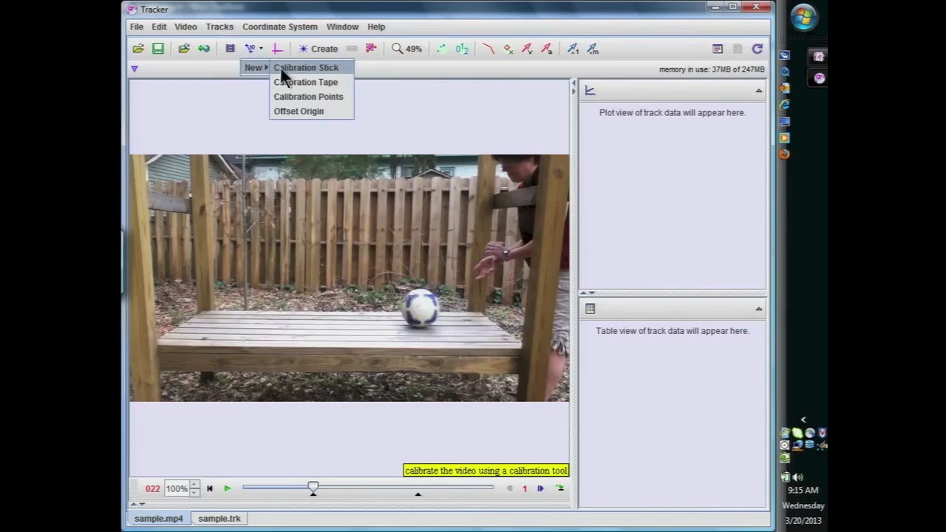
click(281, 67)
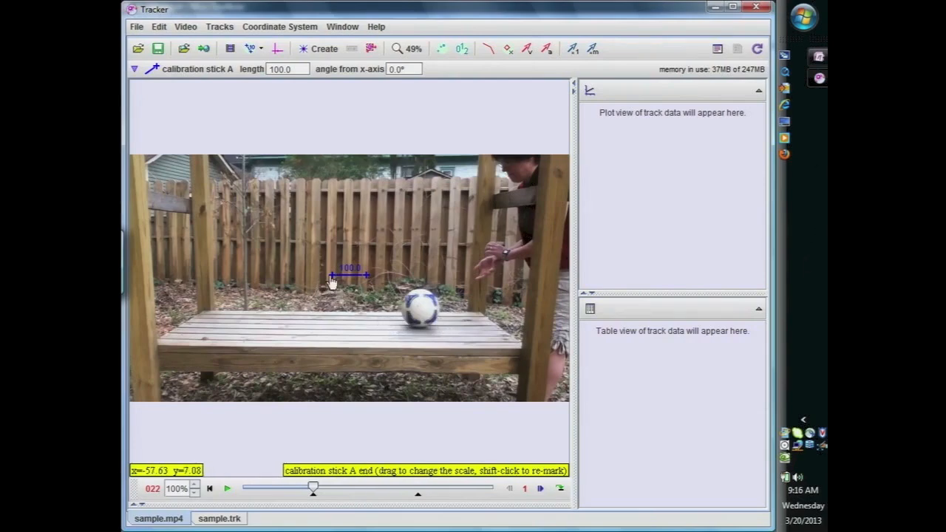
drag(332, 279, 405, 308)
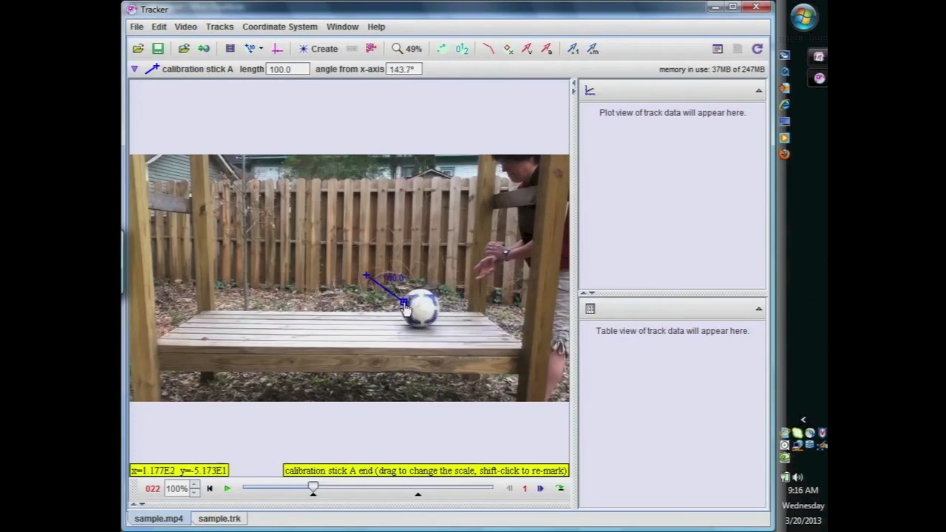
drag(367, 281, 436, 322)
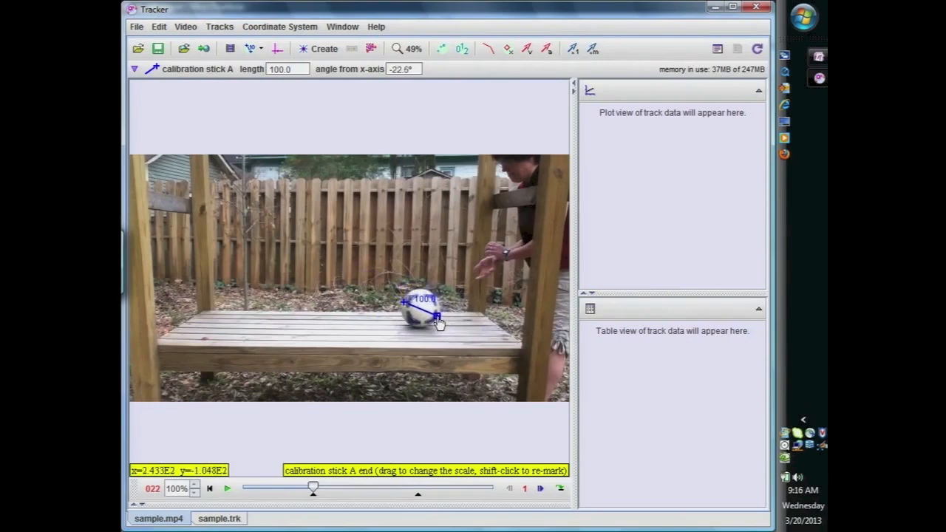
Fine-tune both ends of the calibration stick on the ball's edges at 200% magnification
click(411, 51)
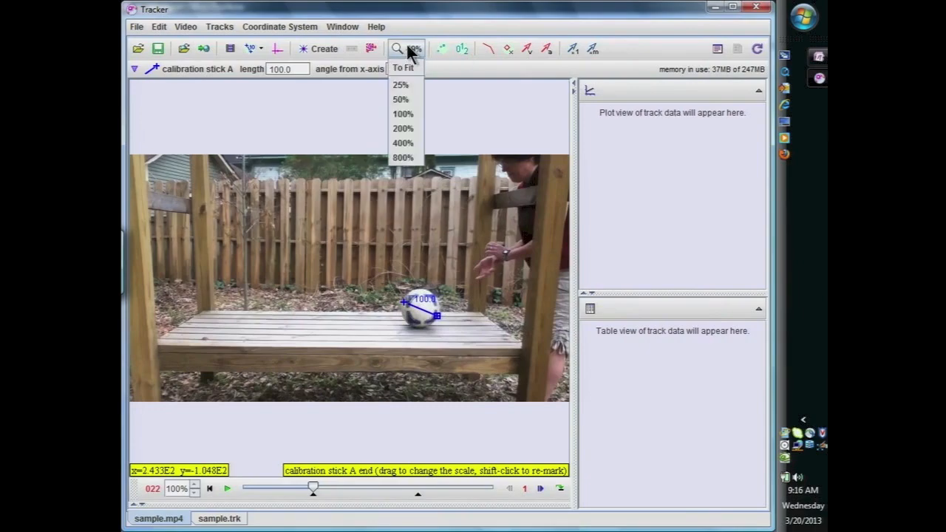
click(403, 129)
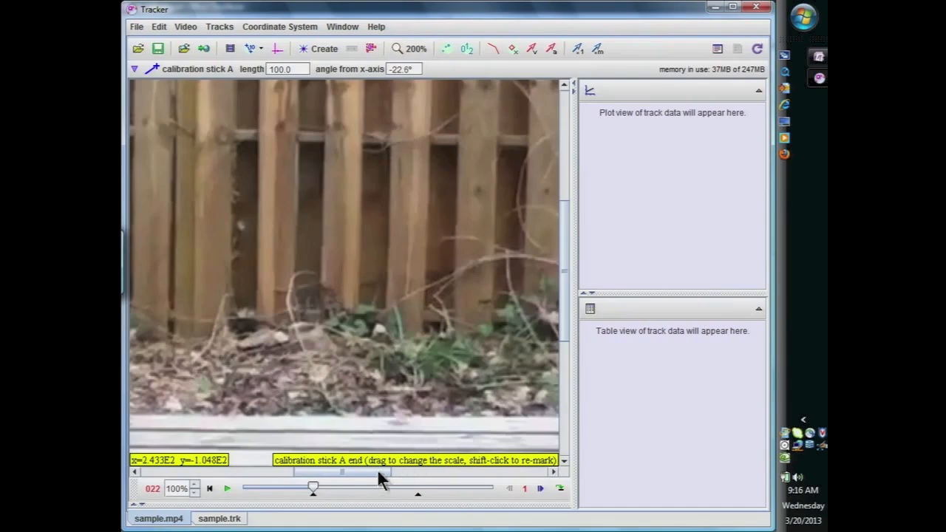
drag(380, 474, 428, 488)
drag(349, 377, 346, 373)
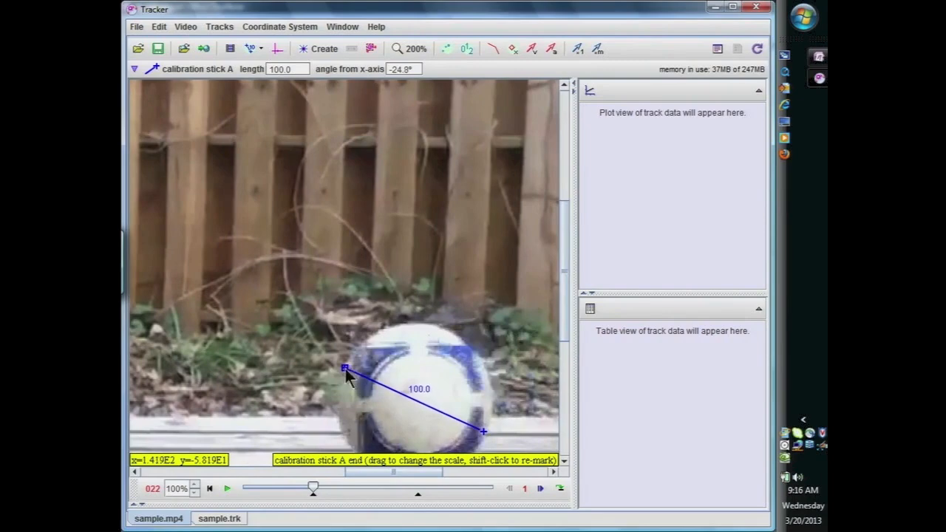
drag(484, 432, 485, 435)
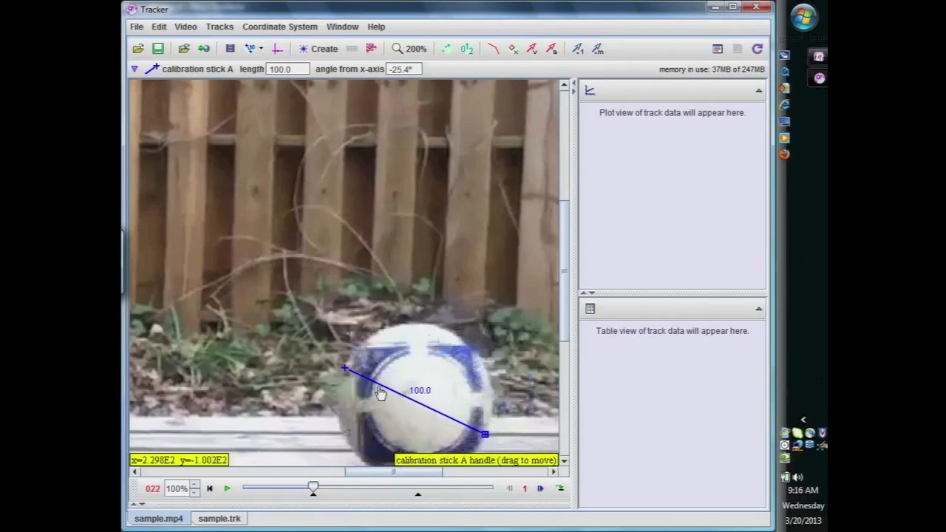
Set the calibration stick's length to 0.22 and hide the stick
click(425, 394)
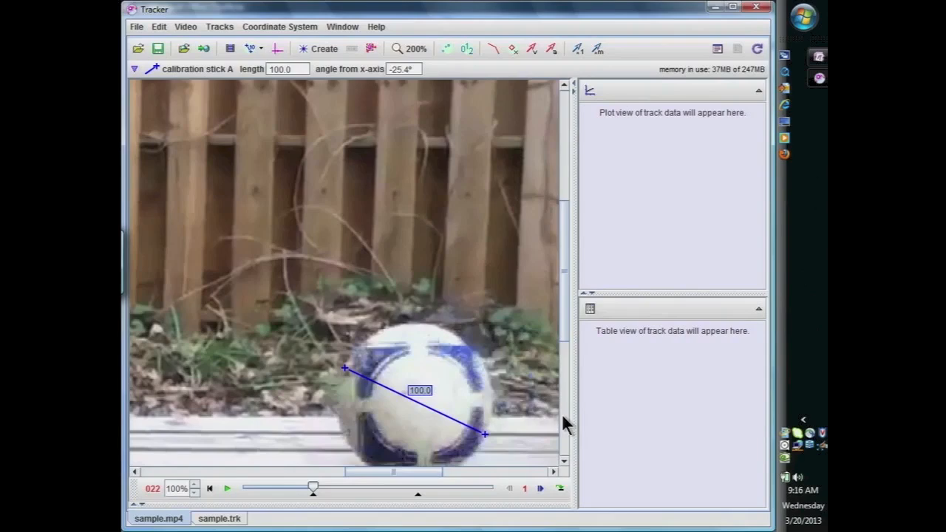
text(0.22)
key(Return)
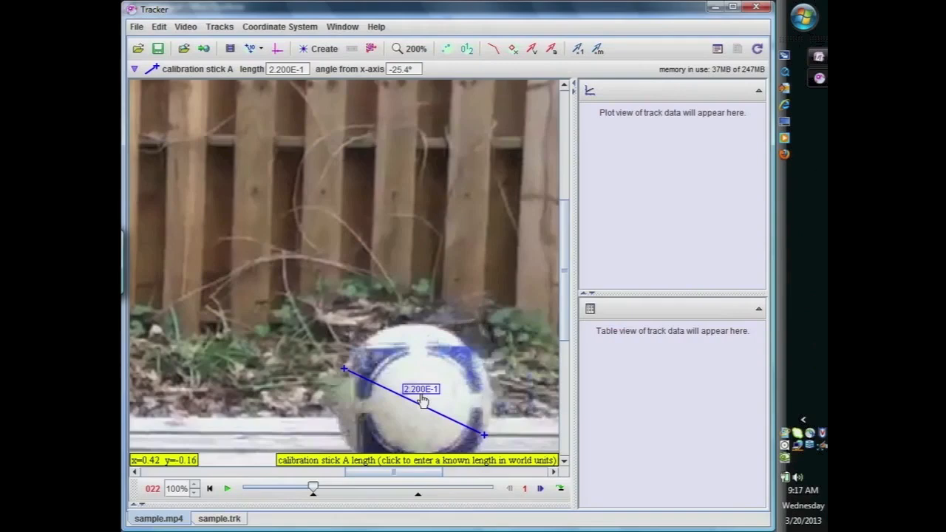
click(251, 49)
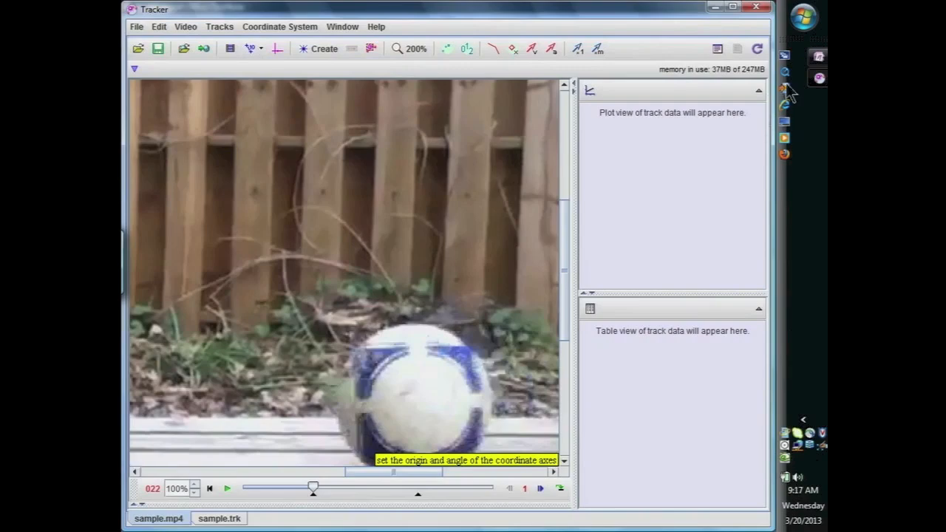
Show page 7 in OneNote, and in Tracker display the coordinate axes over the video at 100% magnification
click(818, 60)
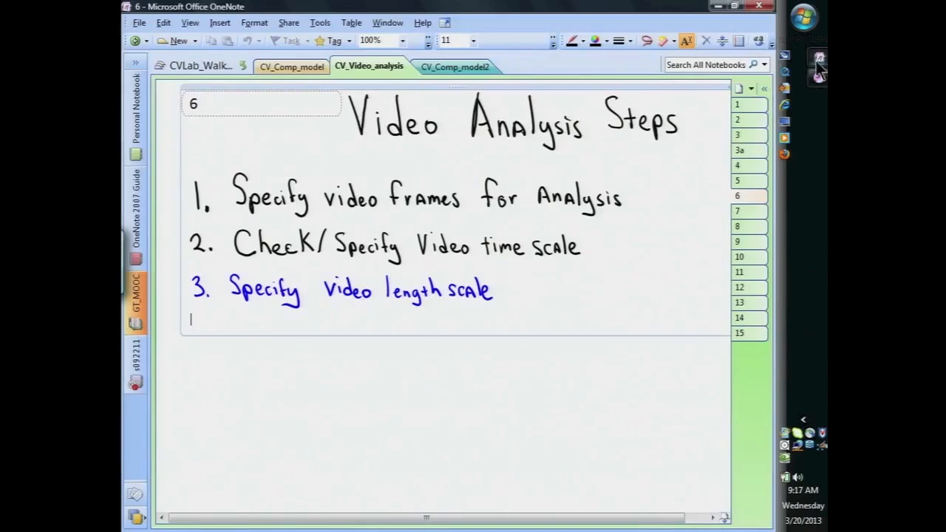
click(748, 212)
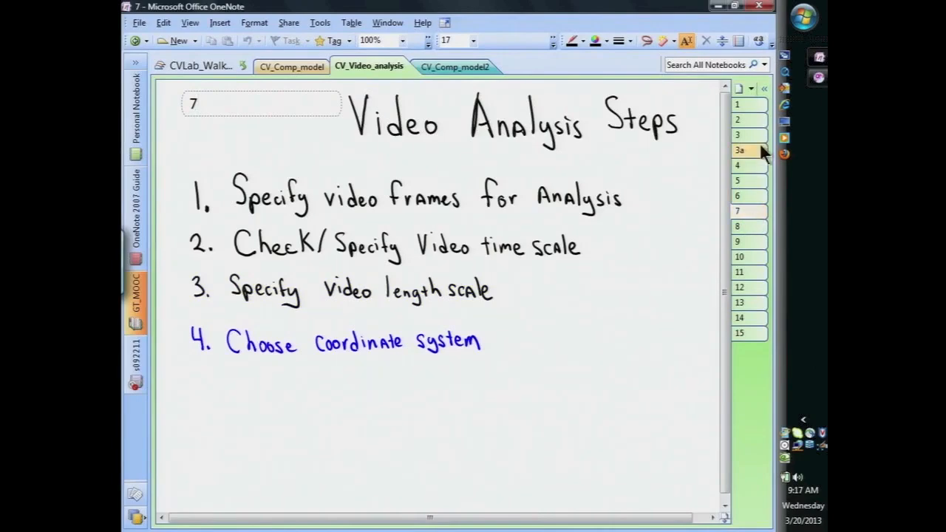
click(819, 79)
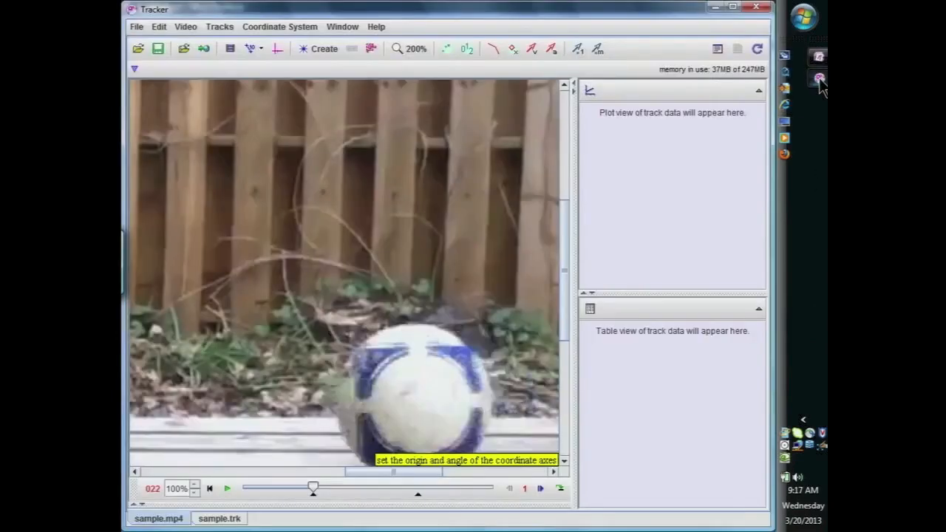
click(411, 49)
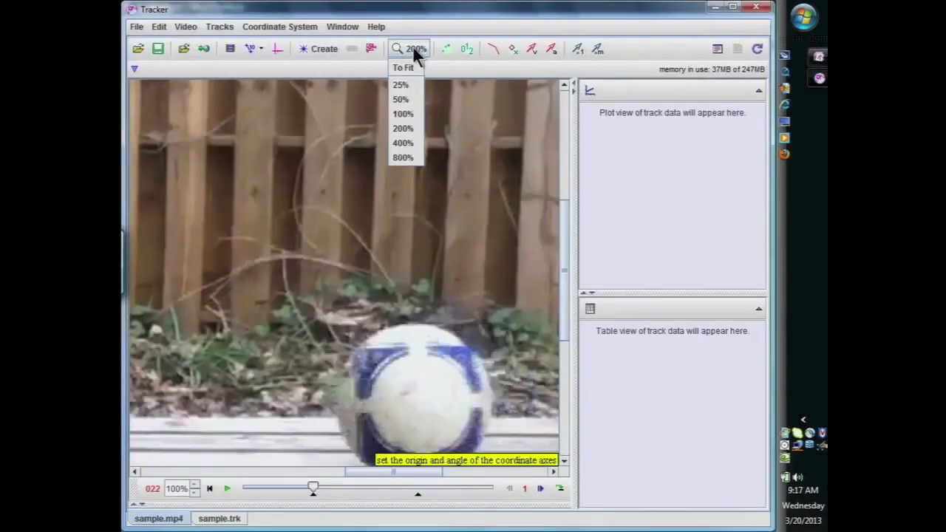
click(403, 114)
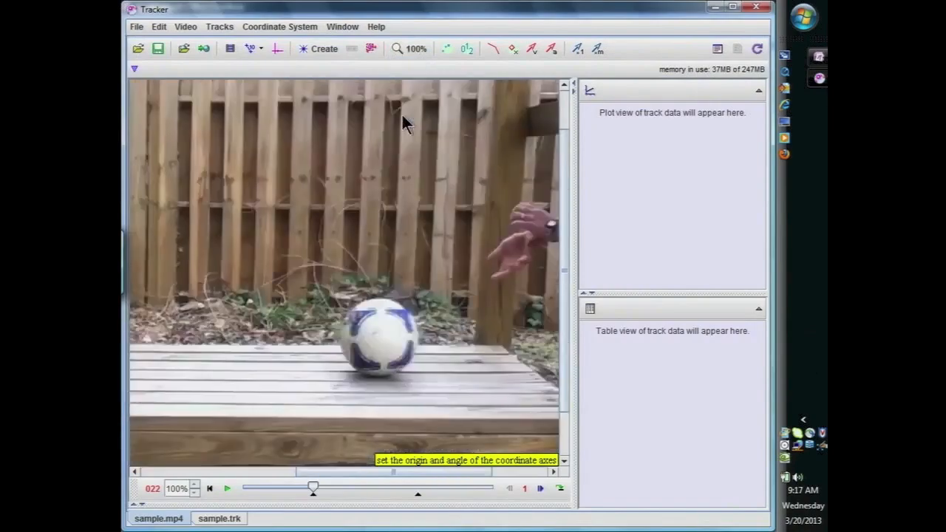
click(276, 45)
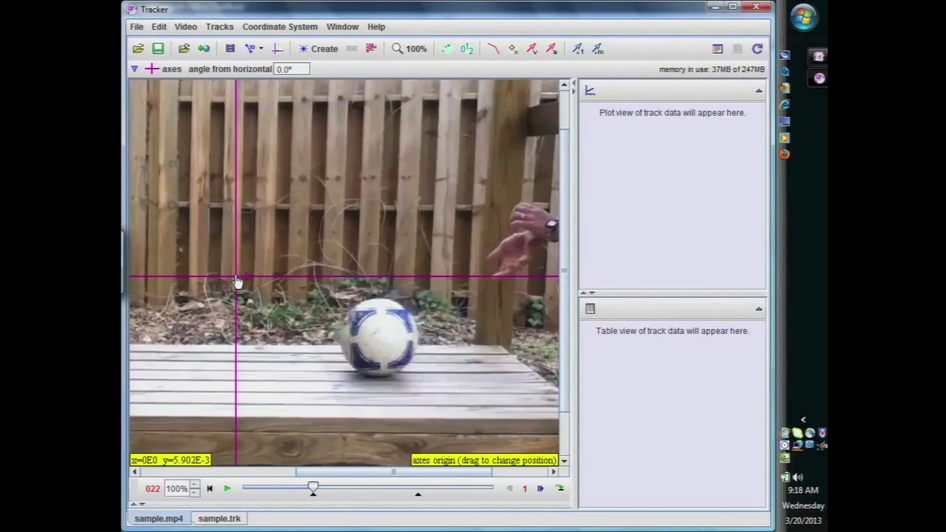
Place the coordinate origin at the soccer ball's center in the start frame, play the clip, and hide the axes
drag(237, 280, 376, 340)
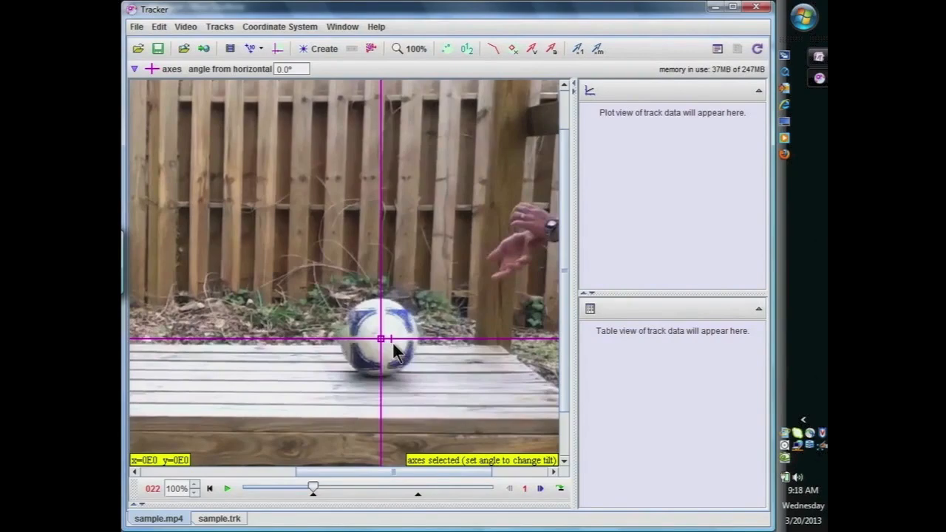
click(227, 488)
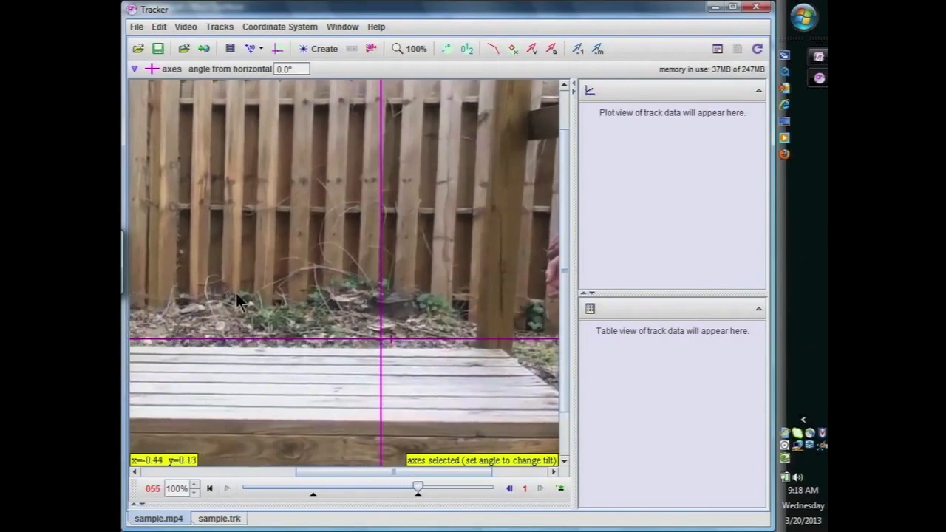
click(277, 49)
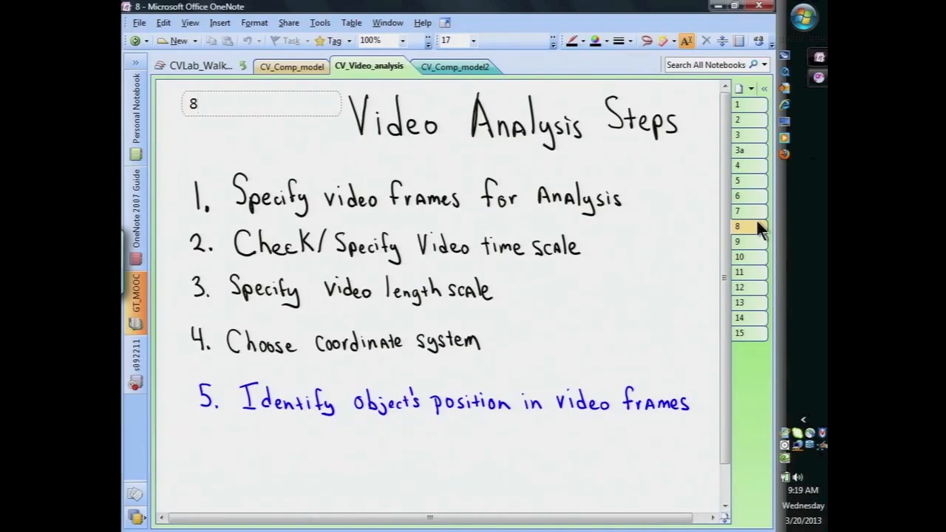
Switch from OneNote to Tracker and create a point mass track
click(819, 83)
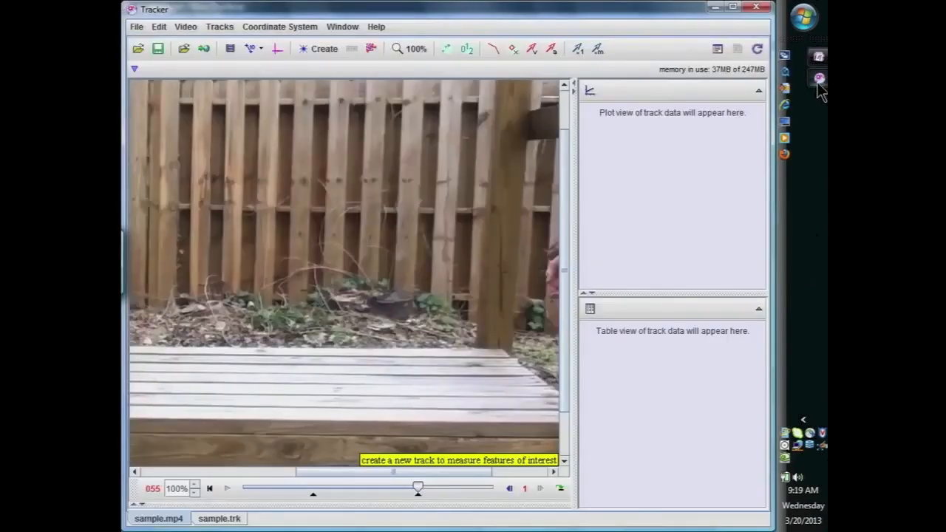
click(325, 47)
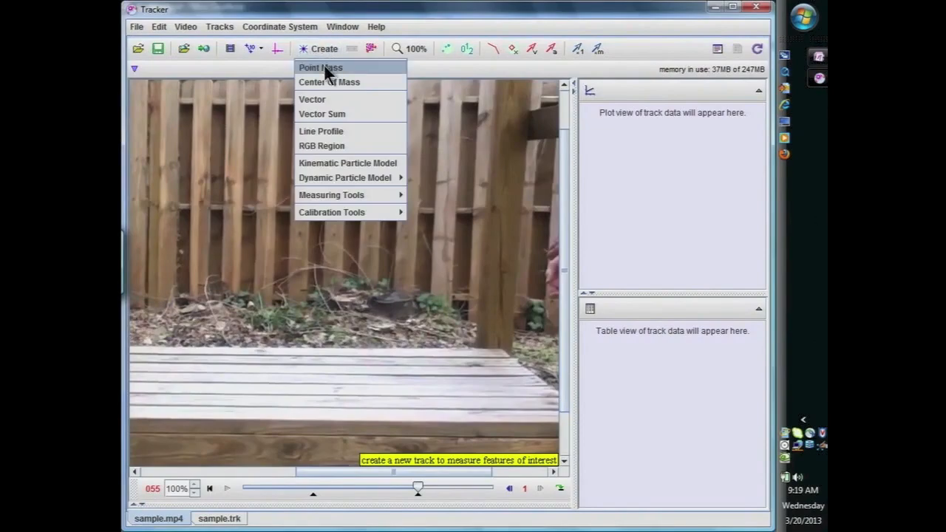
click(325, 67)
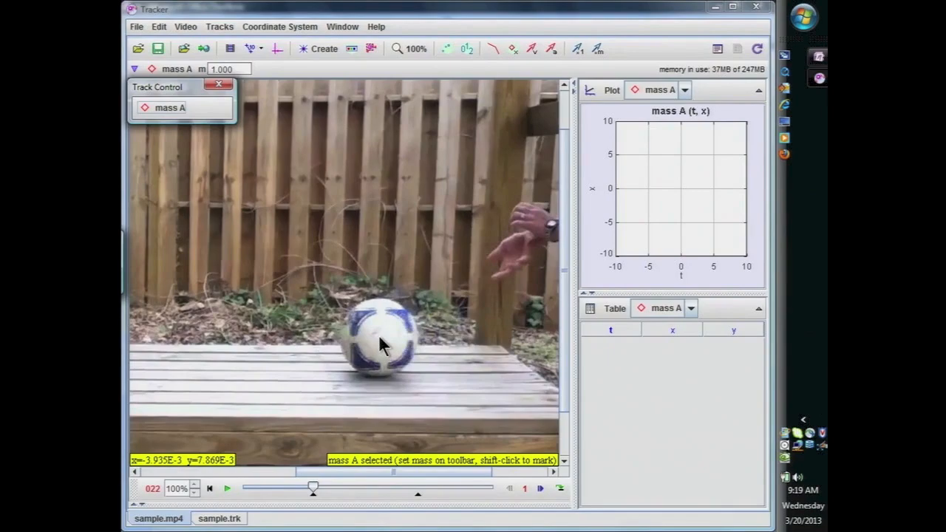
Mark the ball's center as the point mass position in frames 22, 23 and 24
key(shift)
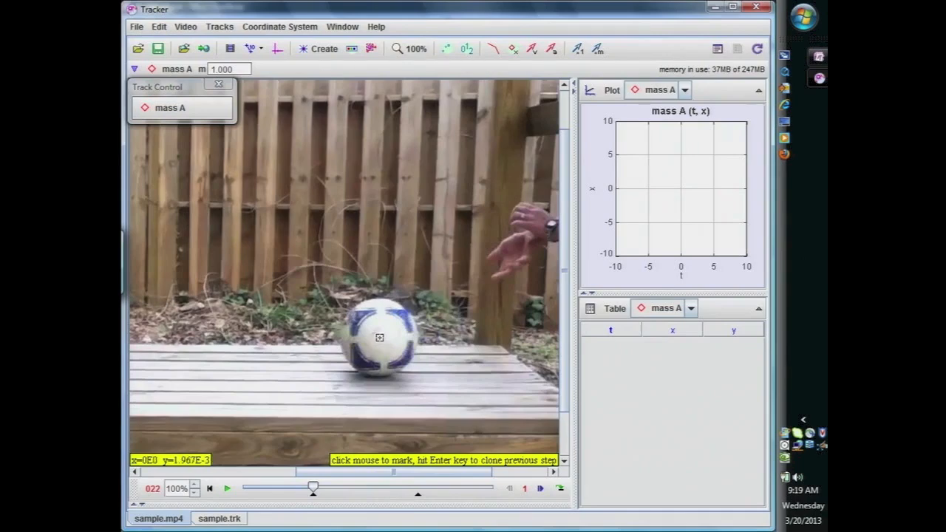
shift+click(379, 337)
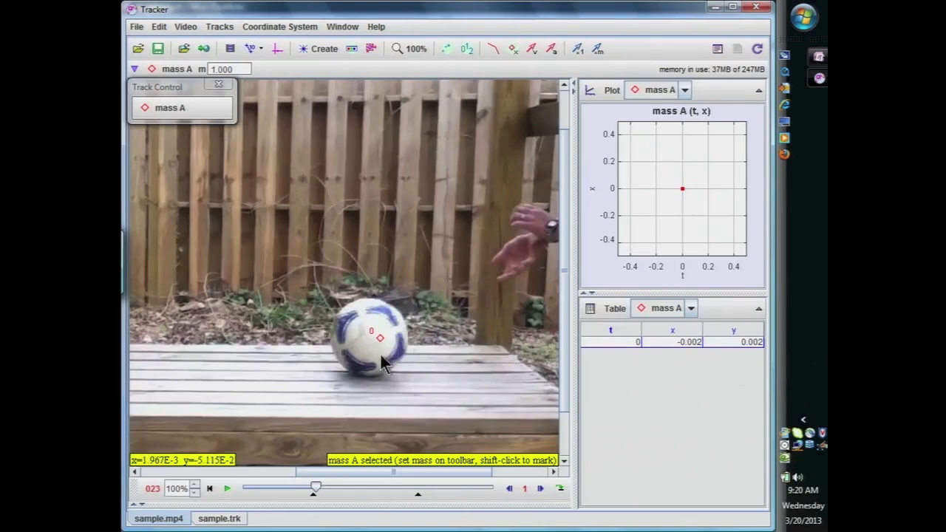
key(shift)
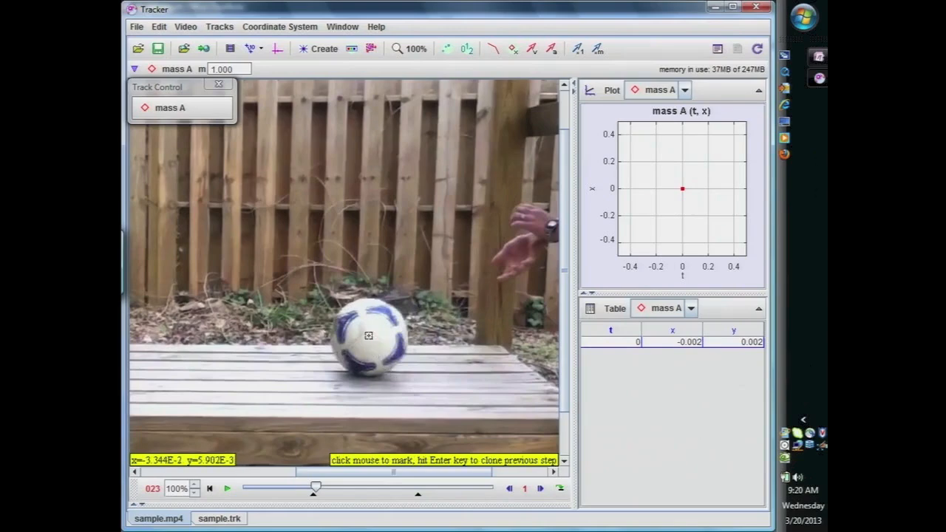
shift+click(371, 337)
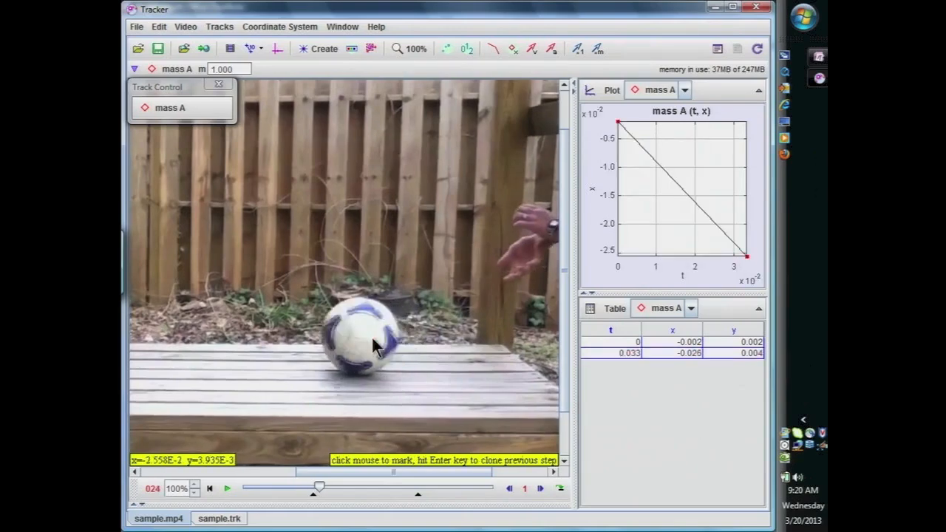
shift+click(361, 336)
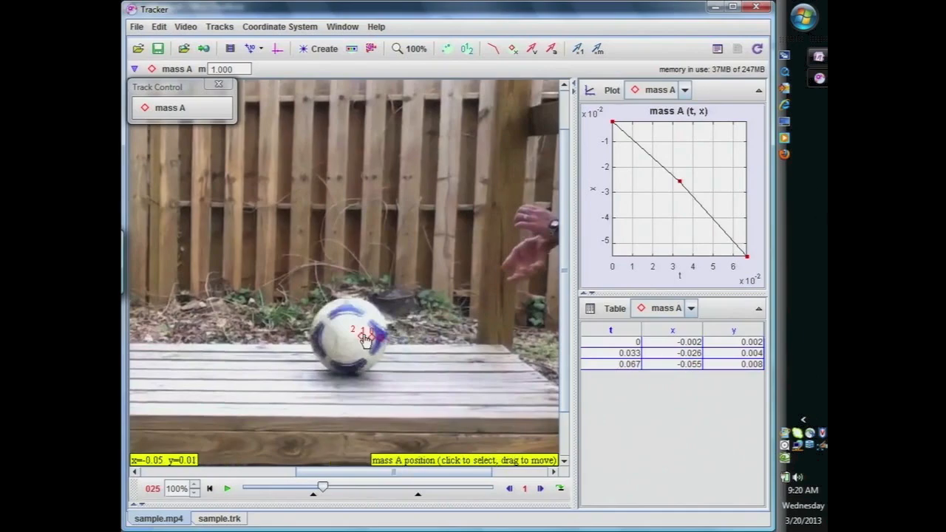
Bring up the completed analysis in sample.trk and play its clip
click(365, 339)
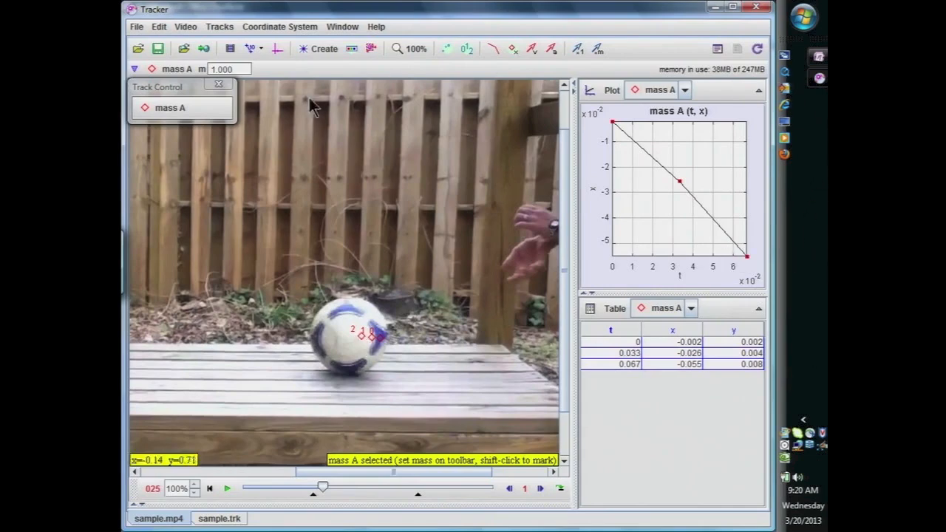
click(209, 521)
click(227, 489)
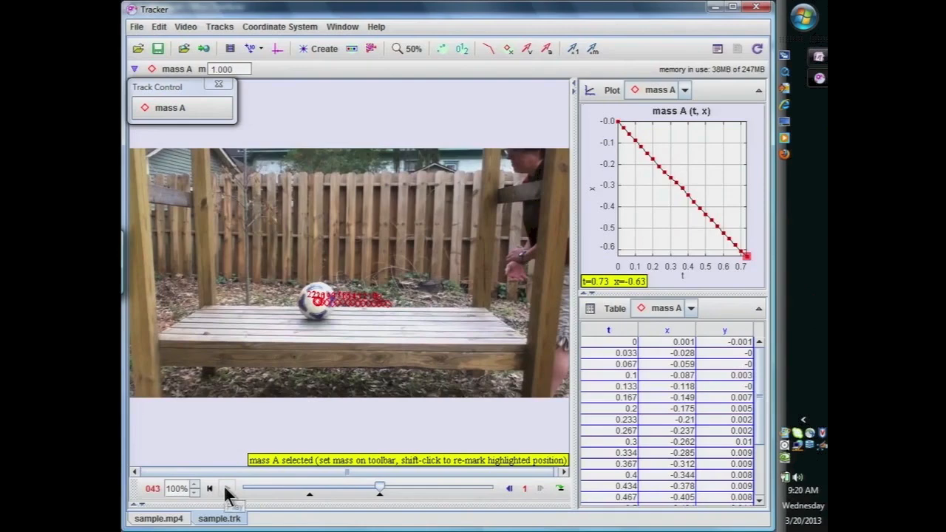
click(136, 26)
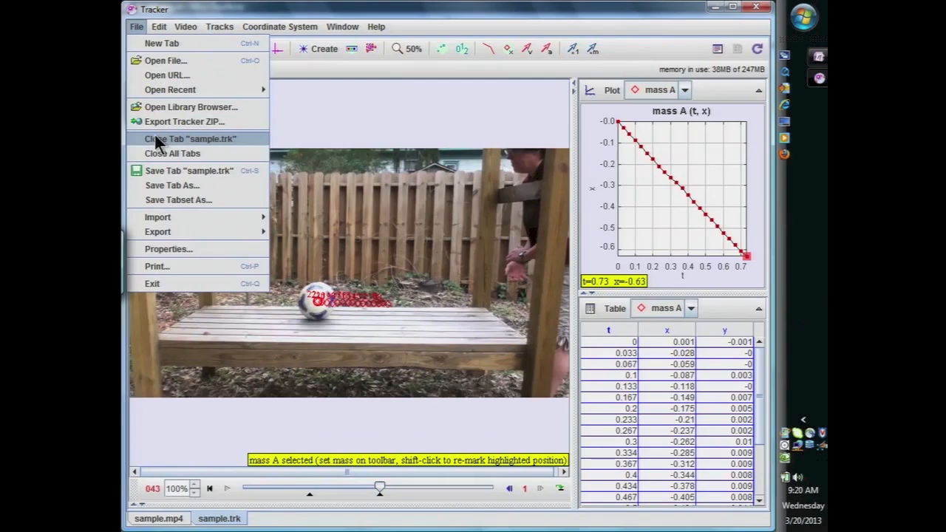
click(314, 113)
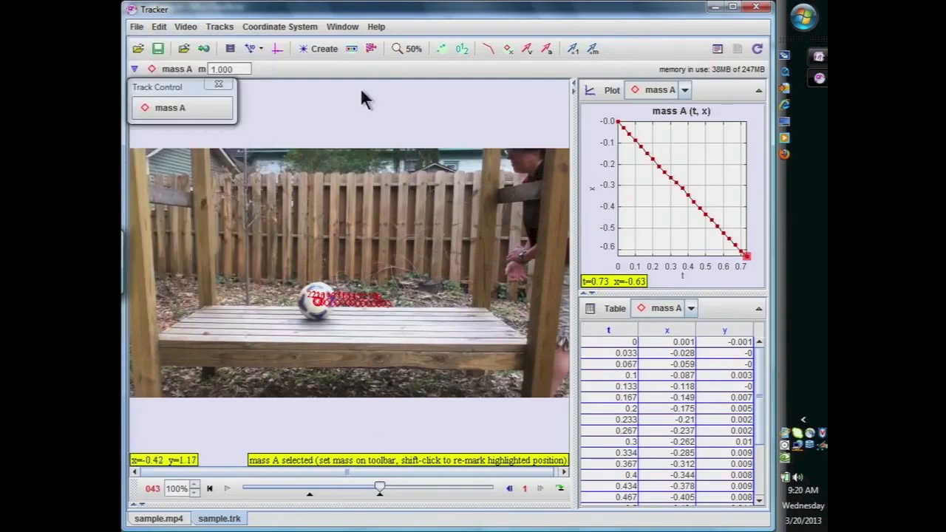
click(376, 30)
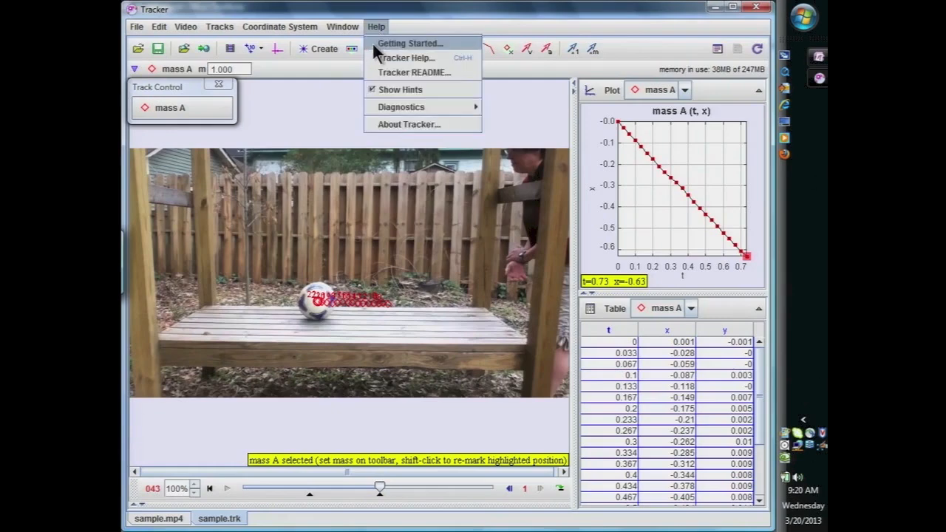
click(310, 88)
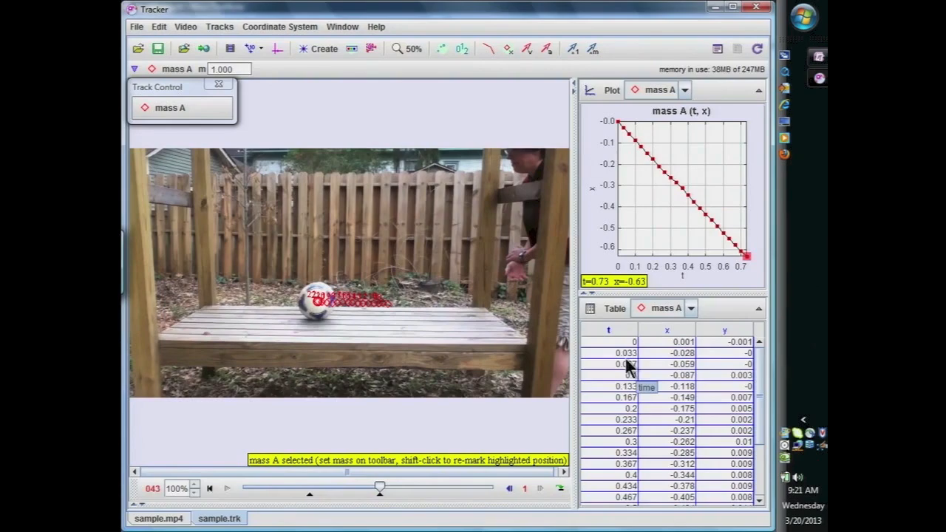
Highlight the time and x data in the mass A table, and single out the first row's time and x-position
drag(615, 344, 684, 493)
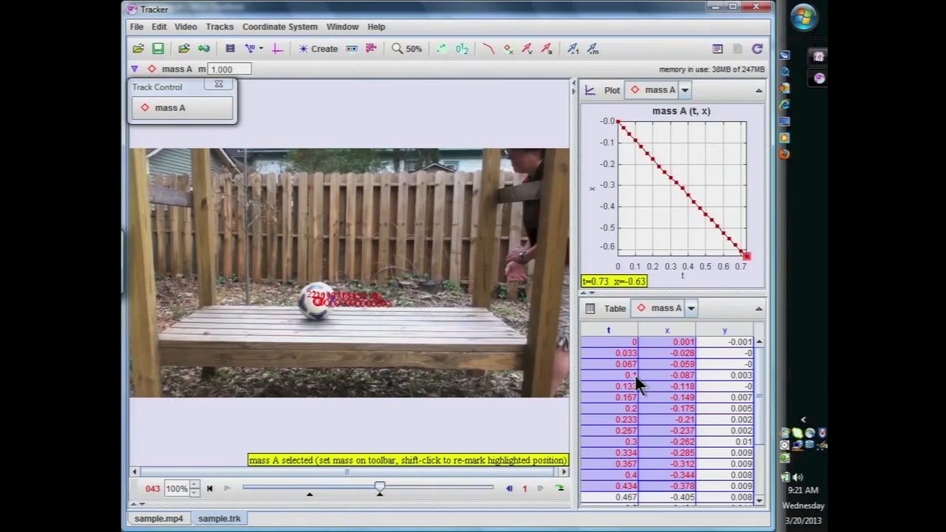
click(612, 342)
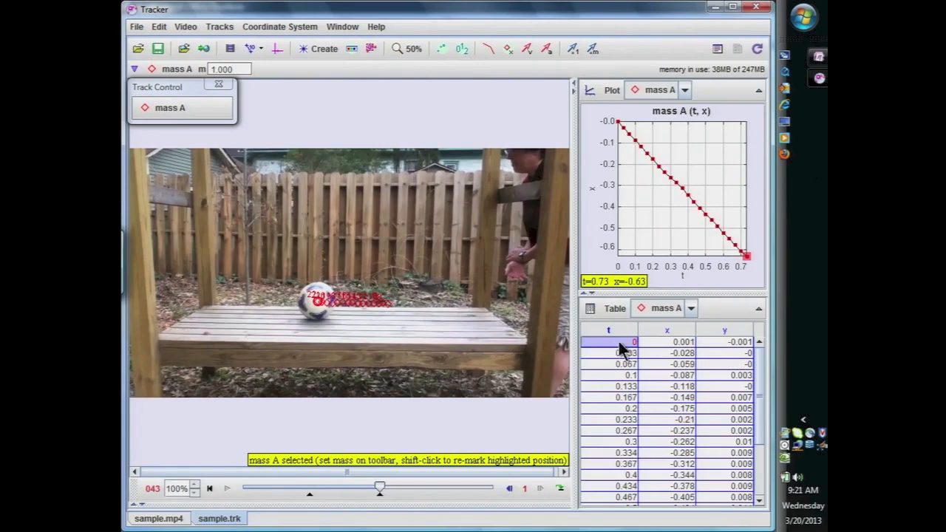
click(670, 343)
Switch to OneNote and go through the Video Analysis Results pages 9, 10 and 11
click(819, 57)
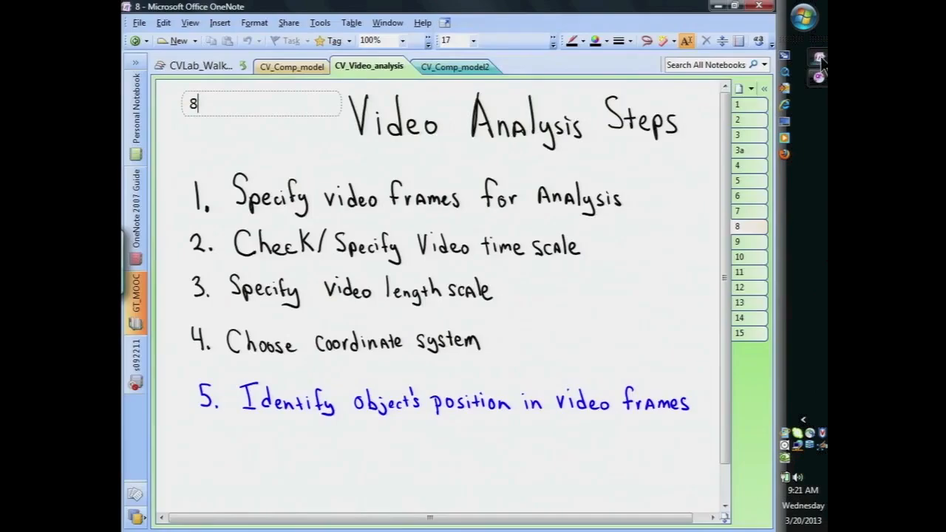
click(758, 244)
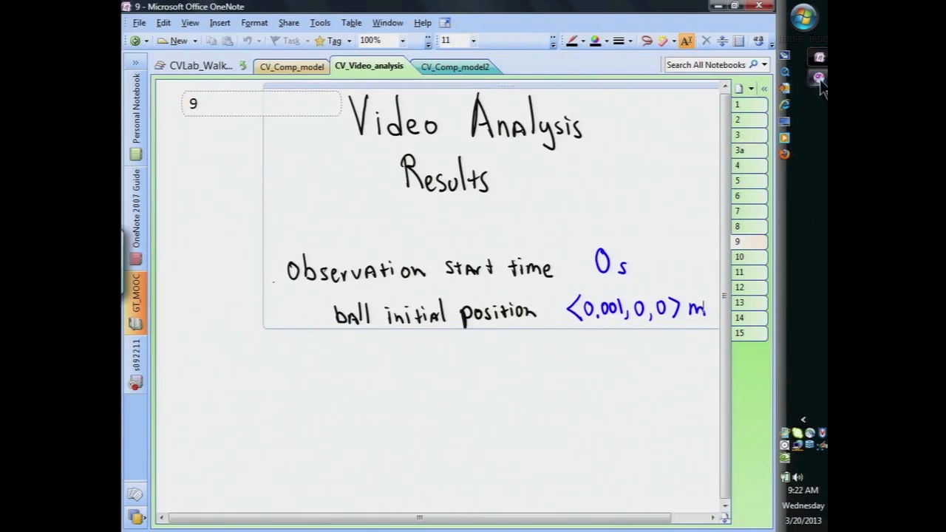
click(751, 258)
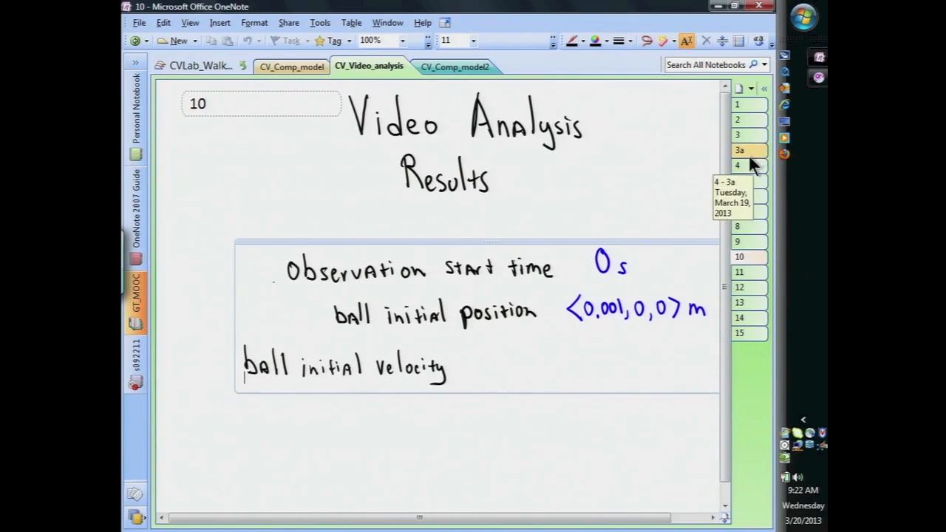
click(740, 272)
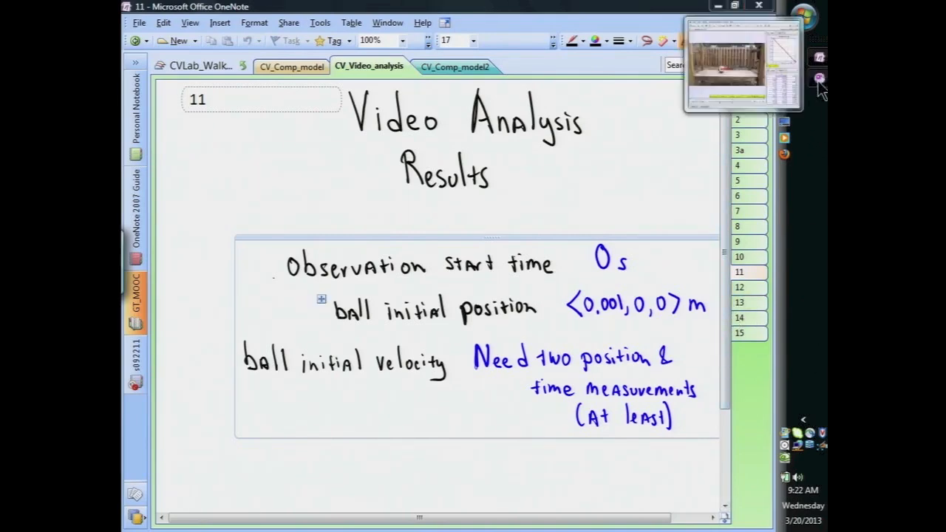
Switch to Tracker and highlight the time and x-position in the second row of the mass A table
click(819, 56)
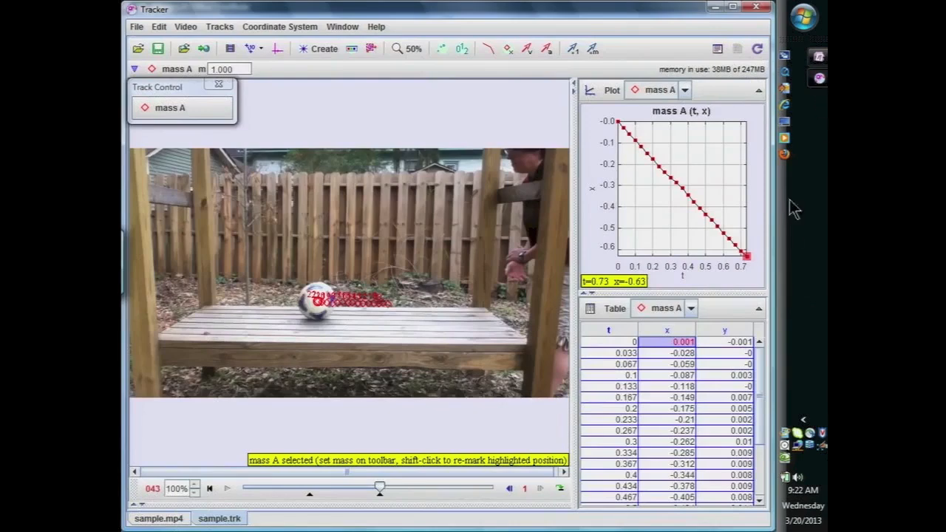
click(624, 353)
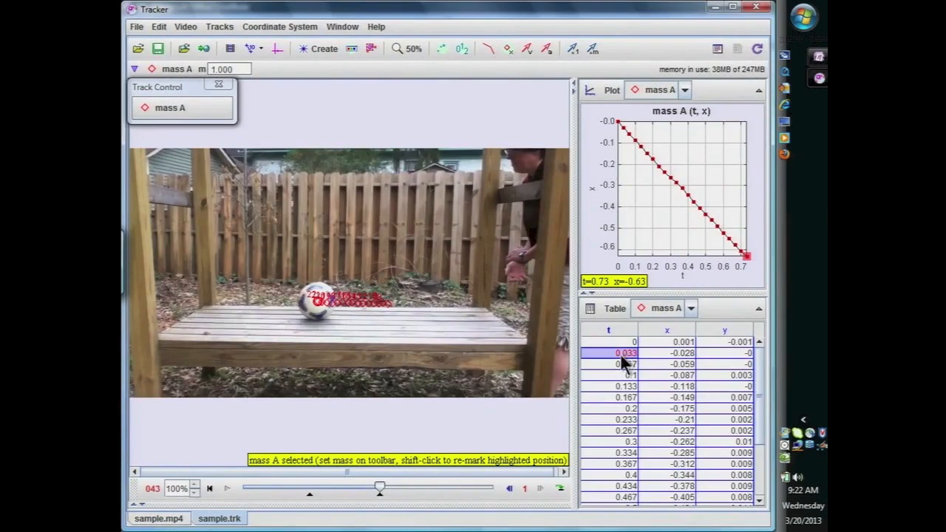
click(658, 354)
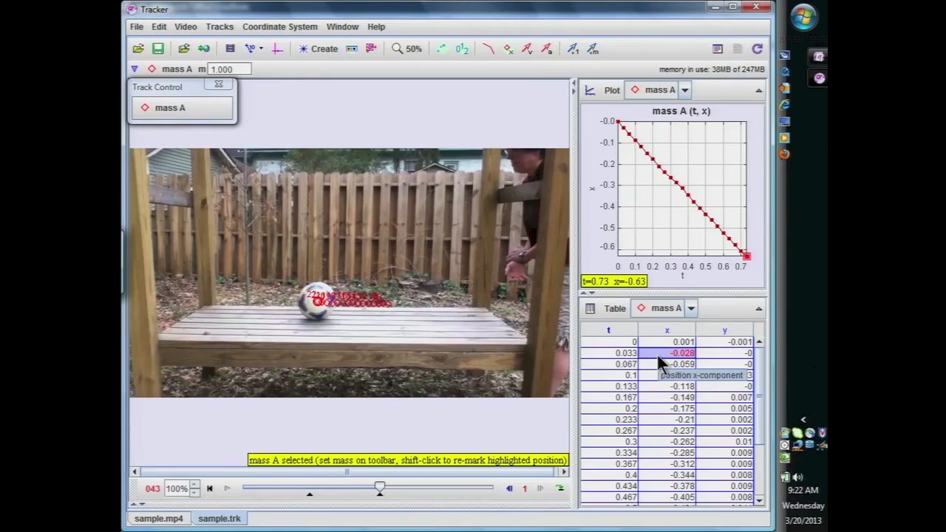
On page 12 in OneNote, draw pen arrows pointing to Δr, Δt, both position vectors and both times in the velocity equation
click(819, 77)
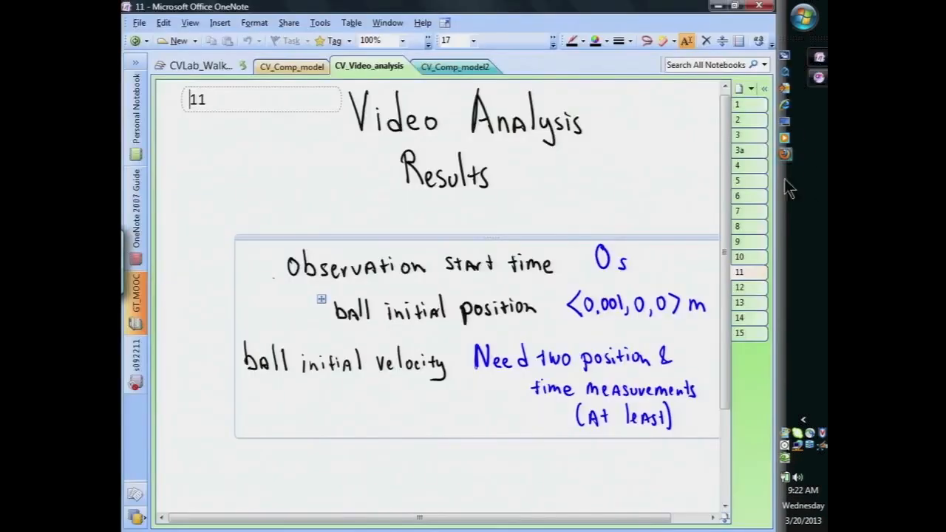
click(746, 287)
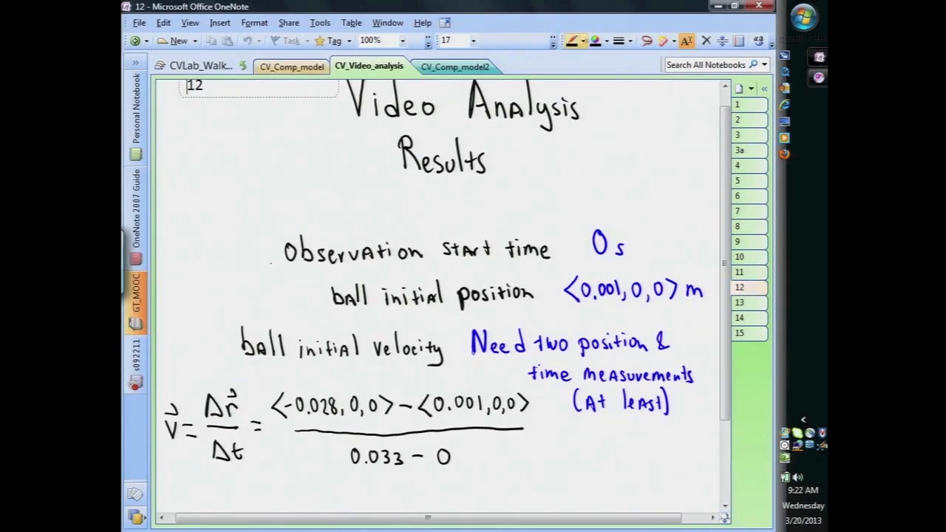
click(573, 41)
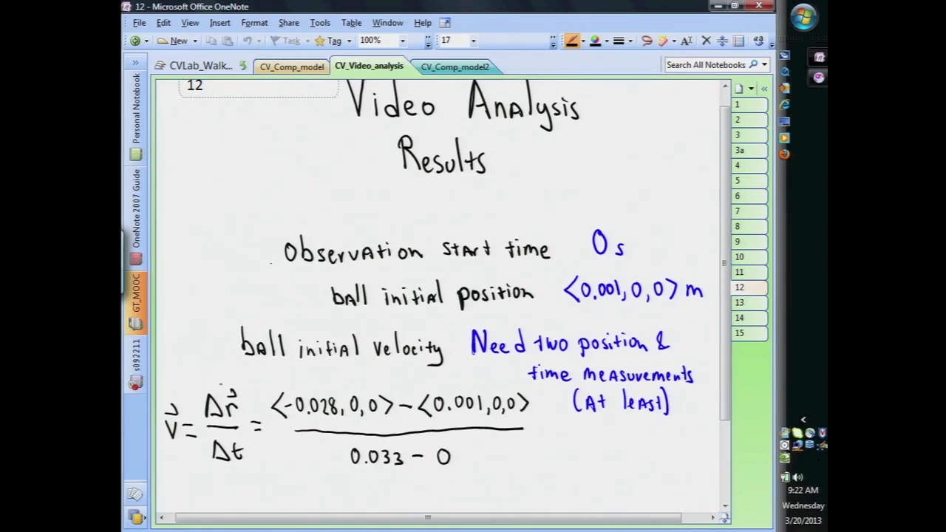
mouse_move(209, 362)
mouse_down()
mouse_move(220, 385)
mouse_move(230, 362)
mouse_up()
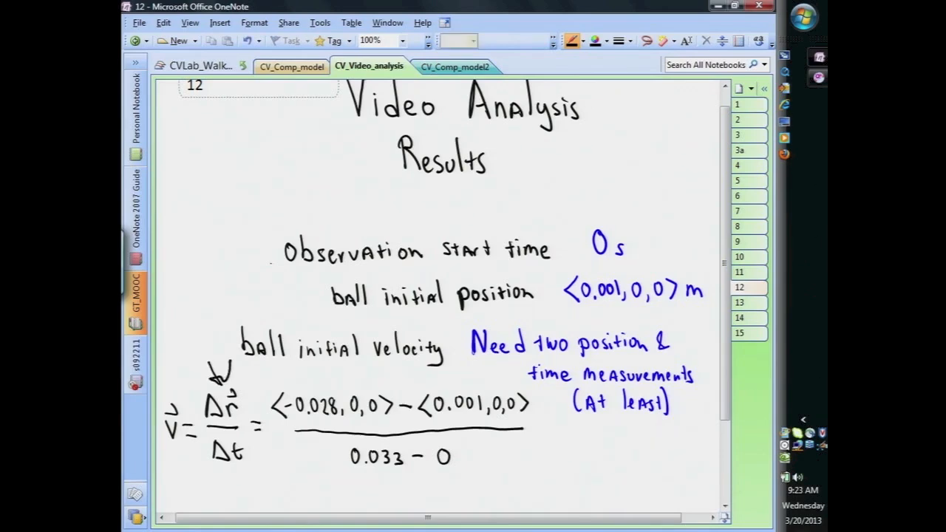
mouse_move(244, 487)
mouse_down()
mouse_move(245, 459)
mouse_move(253, 473)
mouse_up()
mouse_move(349, 366)
mouse_down()
mouse_move(341, 393)
mouse_move(352, 388)
mouse_up()
mouse_move(473, 367)
mouse_down()
mouse_move(467, 389)
mouse_move(475, 380)
mouse_up()
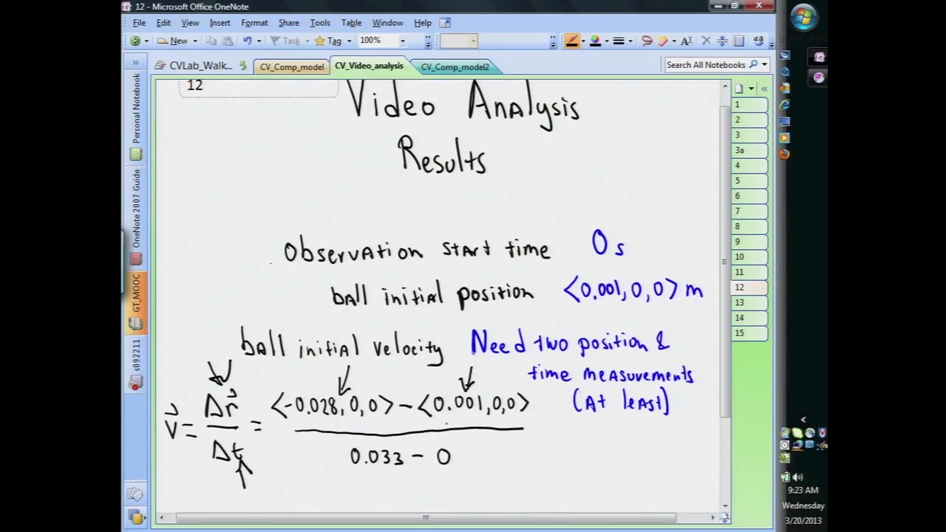
mouse_move(399, 498)
mouse_down()
mouse_move(395, 476)
mouse_move(449, 489)
mouse_up()
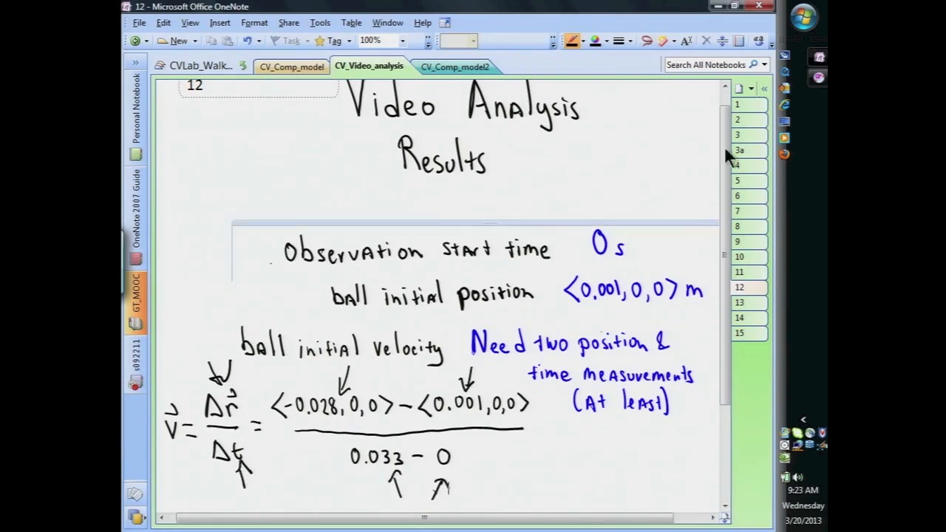
Show page 13 in OneNote, and in Tracker highlight the last time value in the mass A table
click(757, 302)
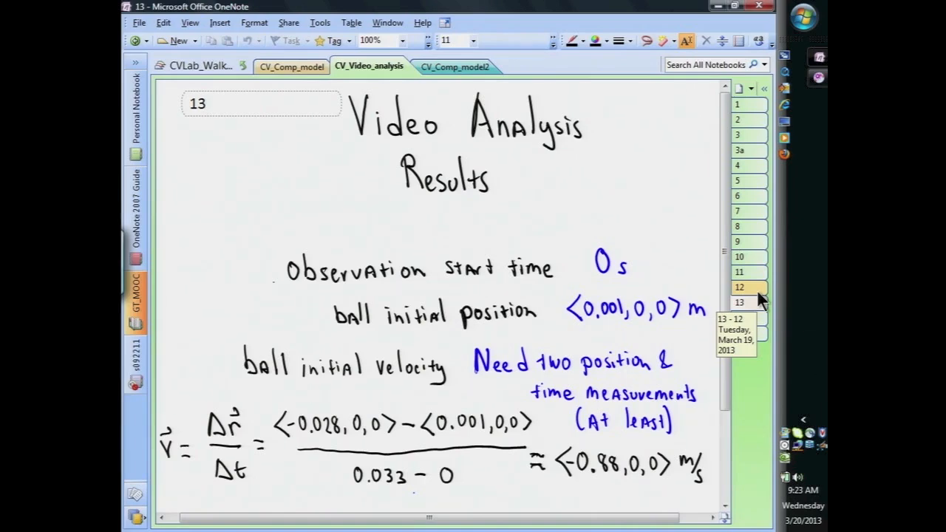
click(819, 78)
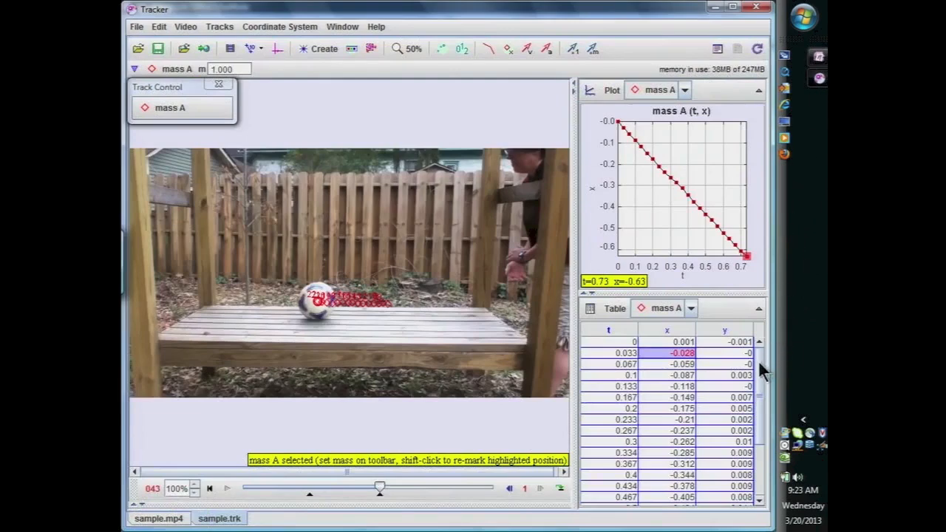
scroll(755, 365, down, 3)
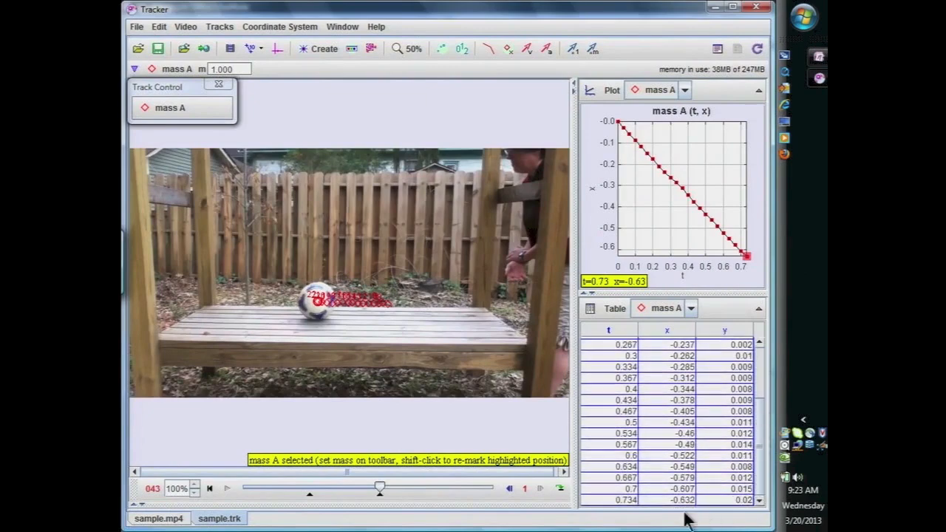
click(621, 500)
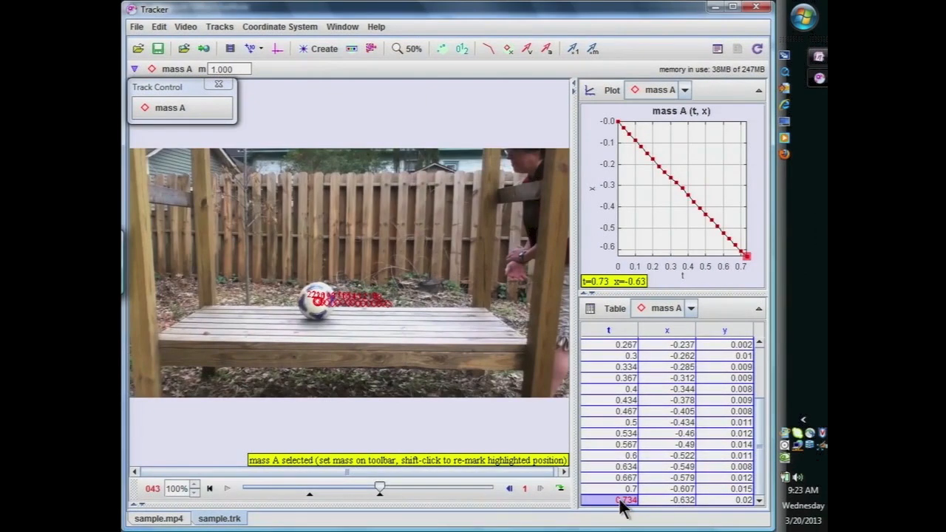
Return to OneNote and show page 15 of the video analysis notes
click(821, 64)
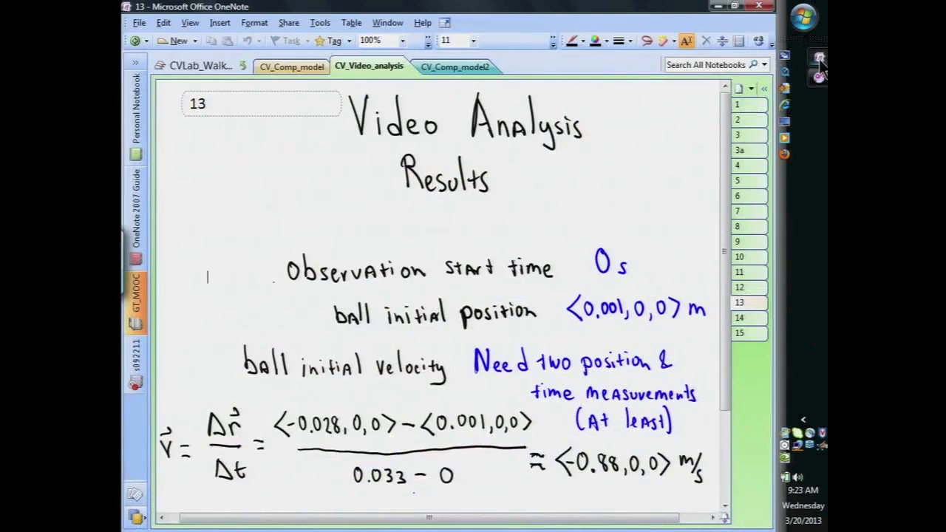
click(749, 333)
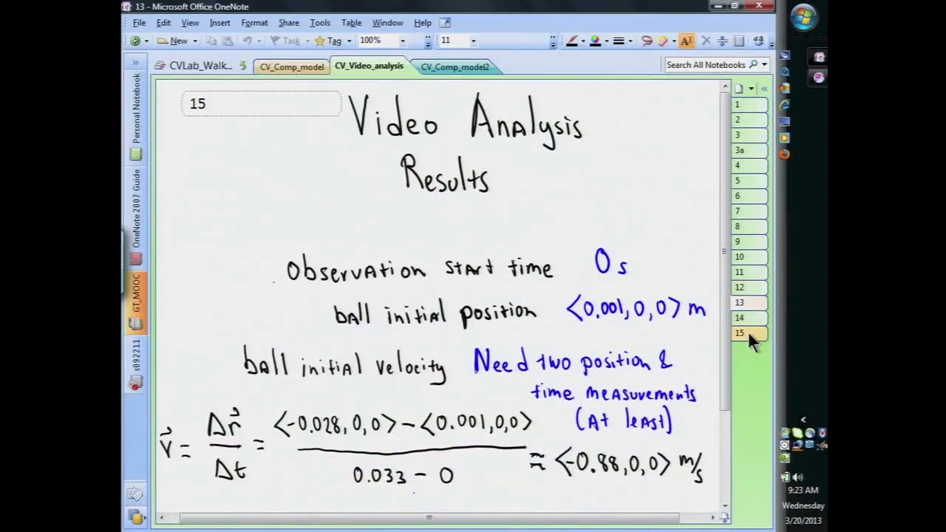